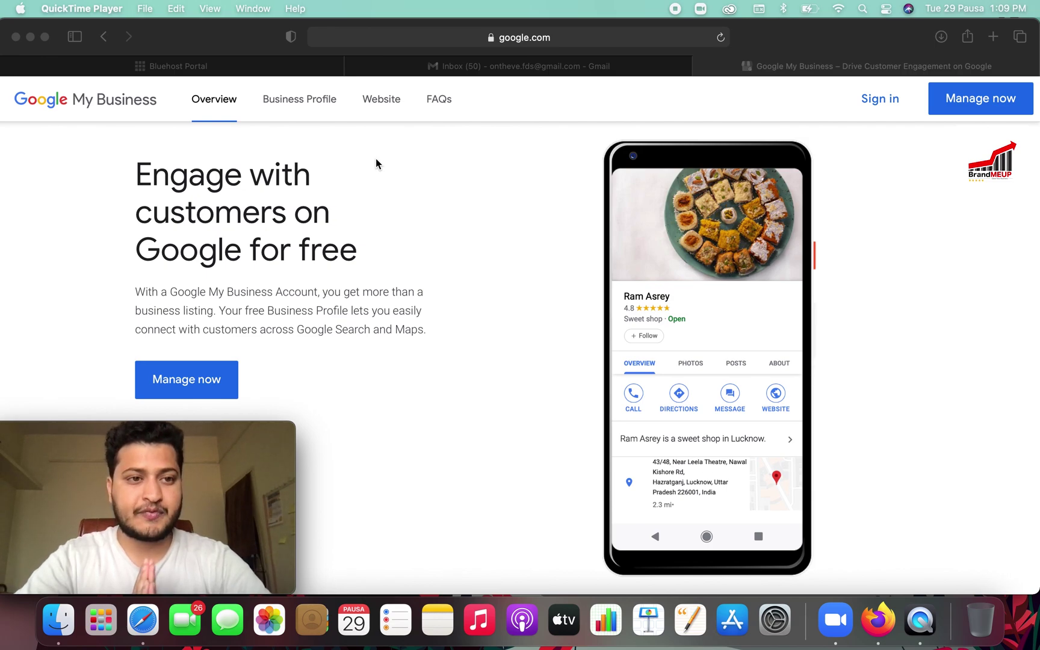
Bring Safari to the front and show the overview of its three open tabs.
click(549, 201)
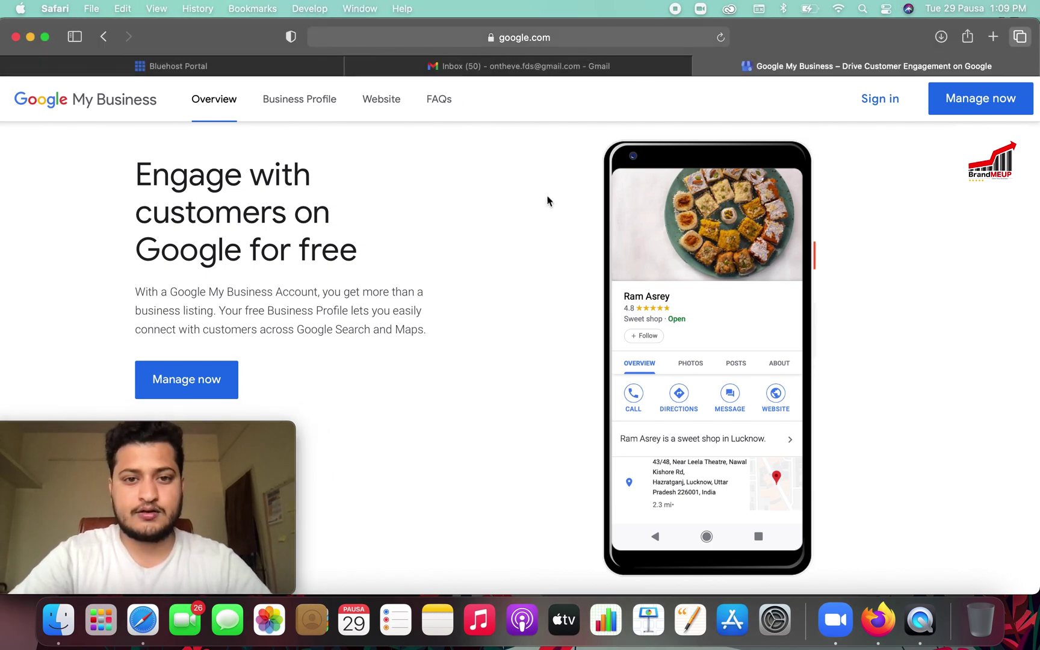
key(shift+super+backslash)
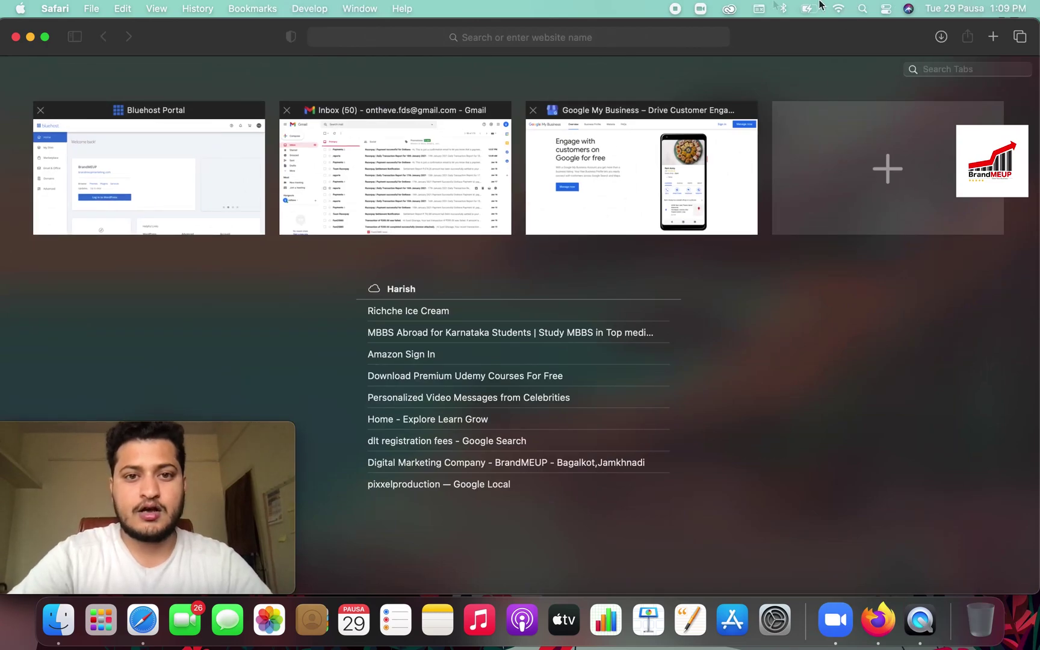
Load google.com/bu in a new tab to reach the Google My Business page.
key(shift+super+backslash)
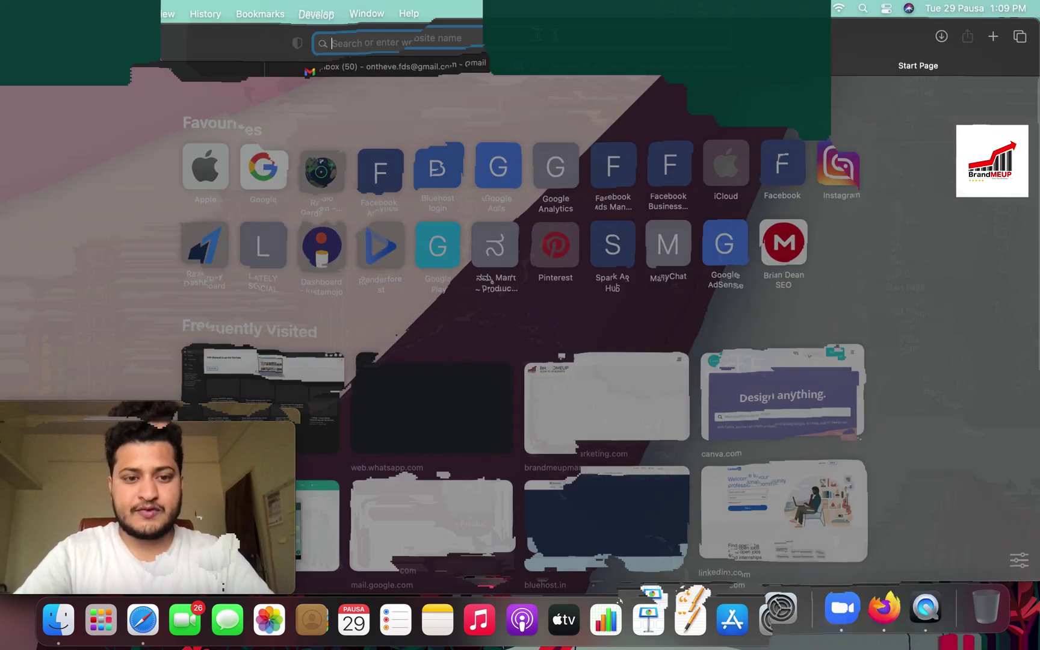
text(gp)
key(BackSpace)
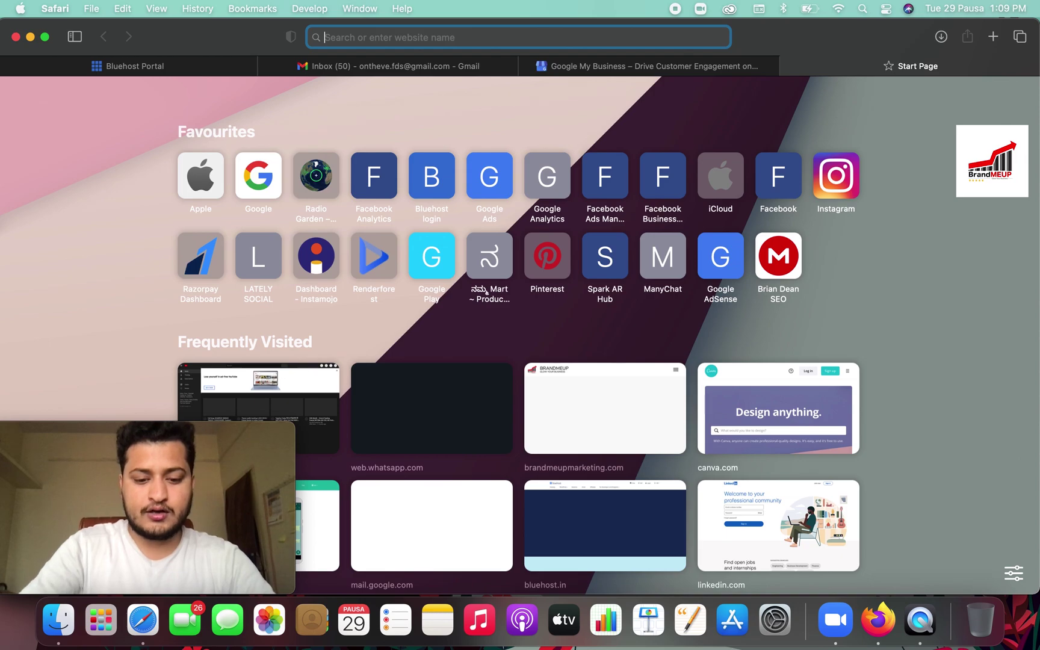
text(g)
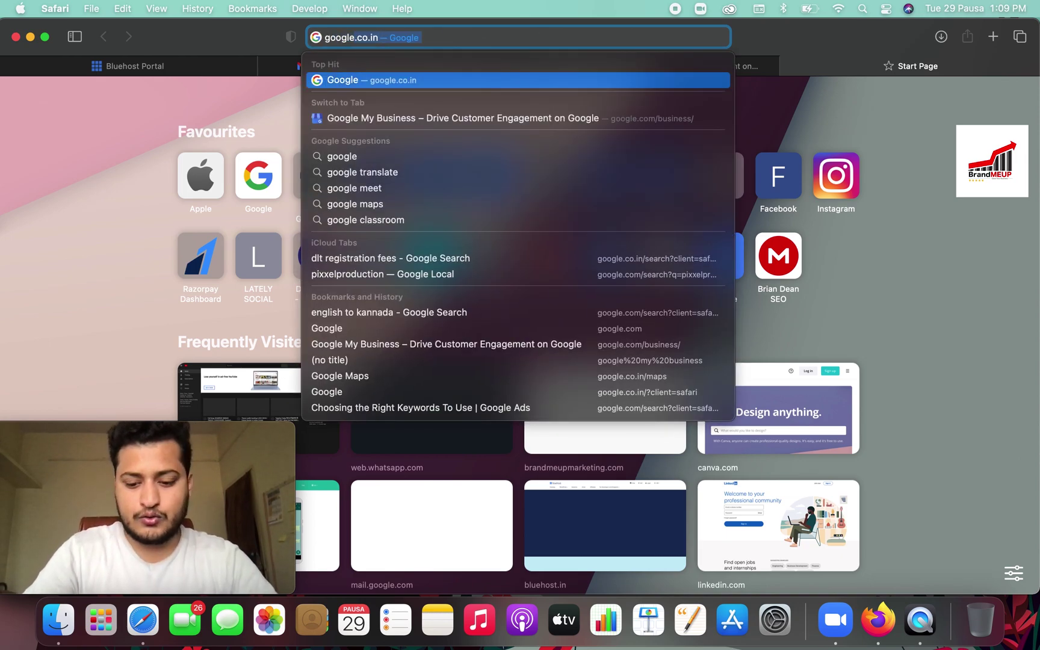
text(oogle.com/bu)
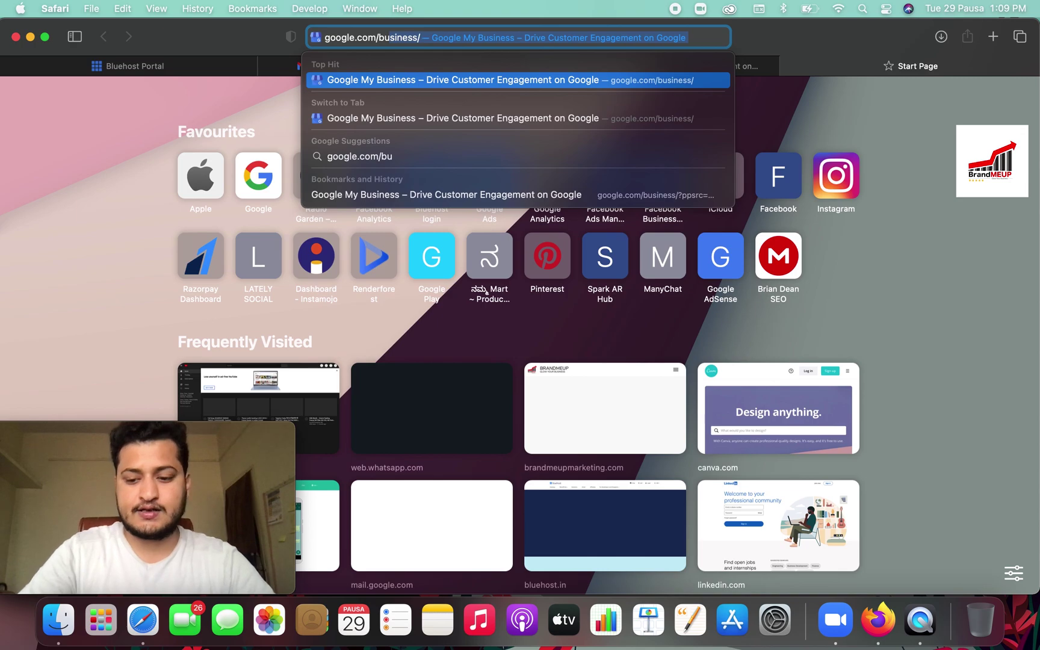
key(Return)
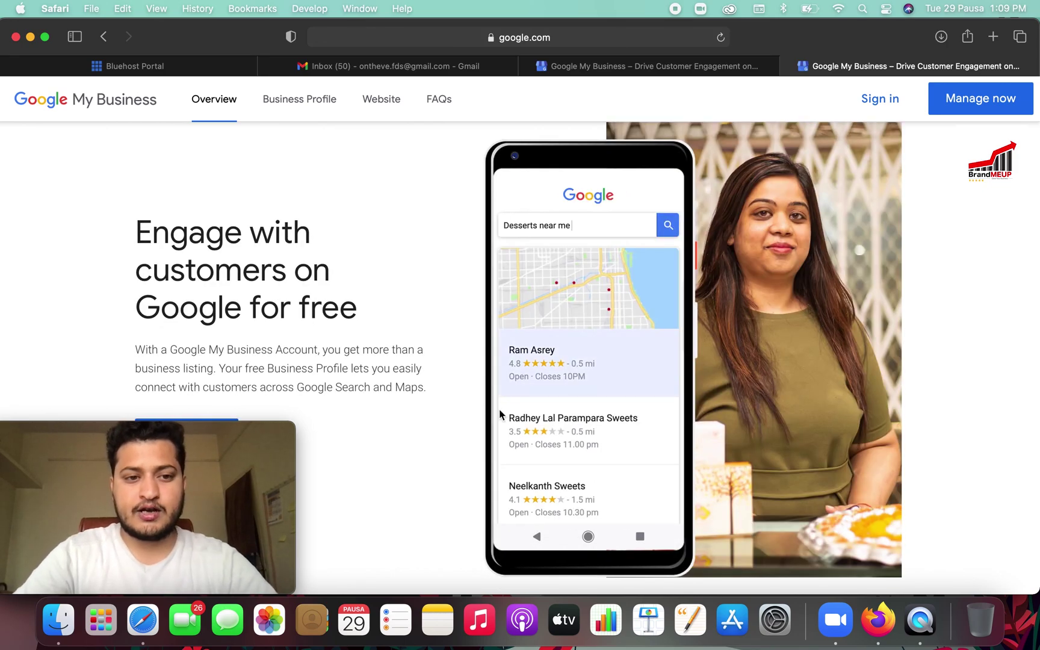
Scroll through the Google My Business introduction page.
scroll(539, 435, down, 5)
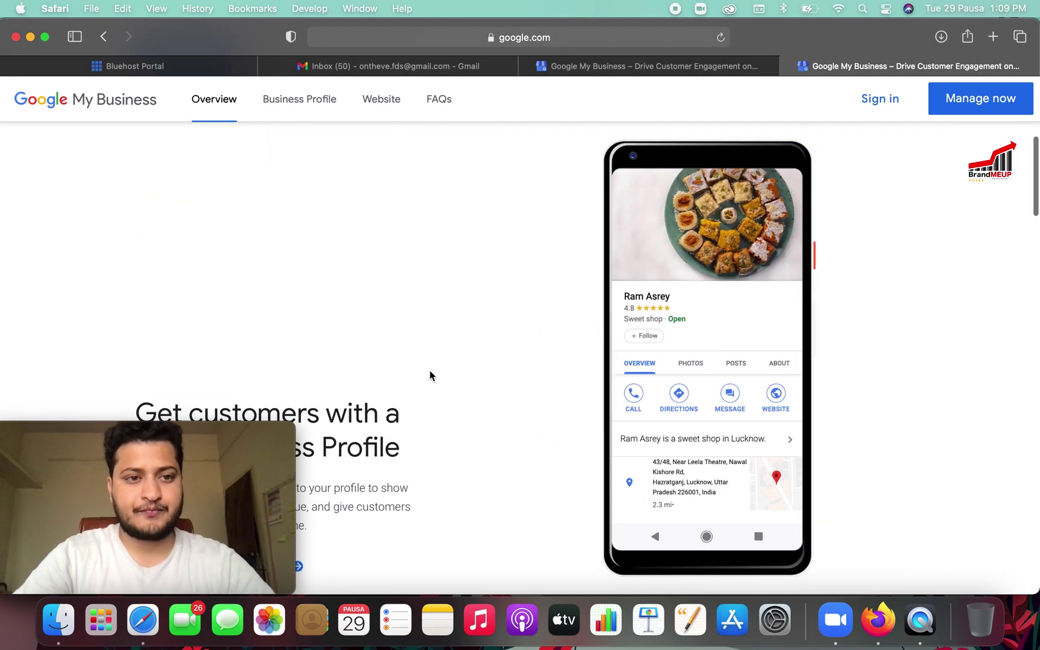
scroll(430, 377, up, 3)
scroll(430, 376, up, 2)
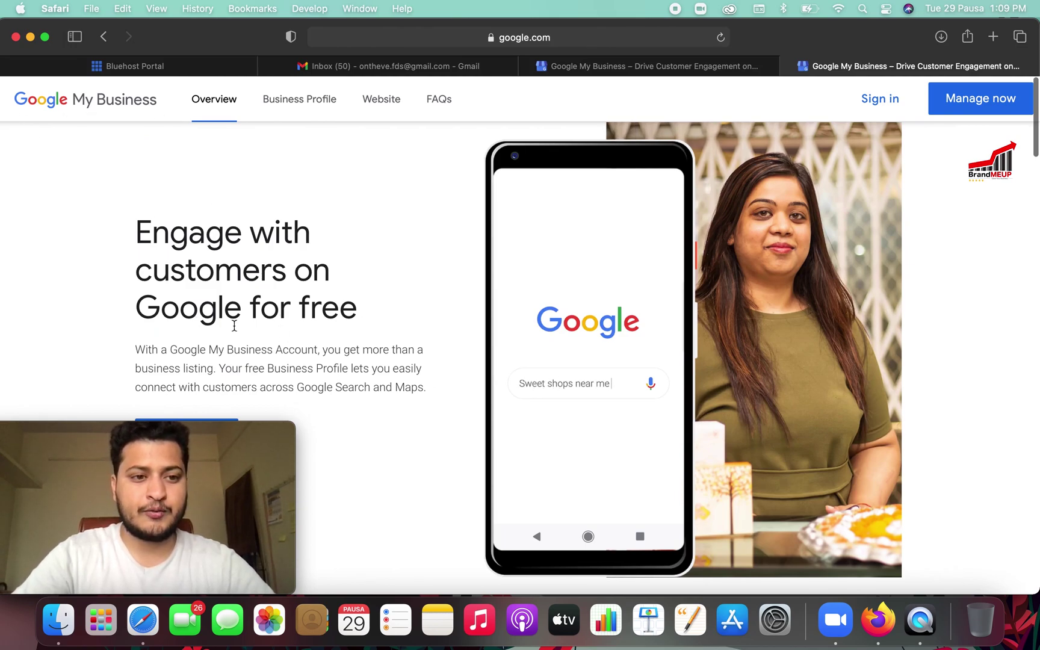
scroll(576, 352, down, 3)
scroll(576, 352, down, 2)
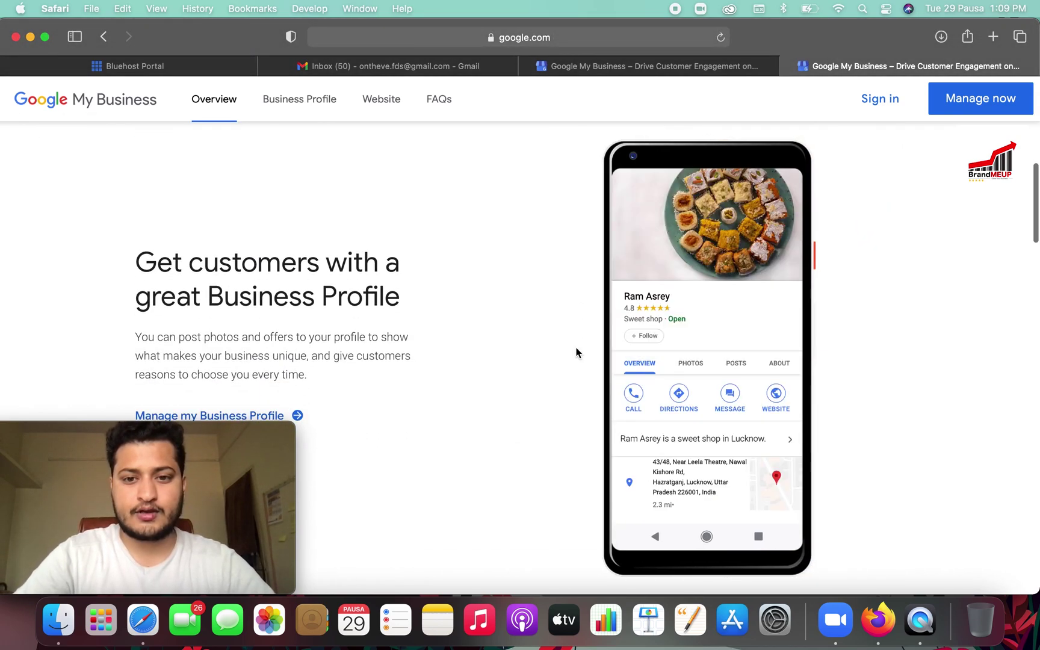
scroll(576, 352, down, 3)
scroll(576, 352, down, 4)
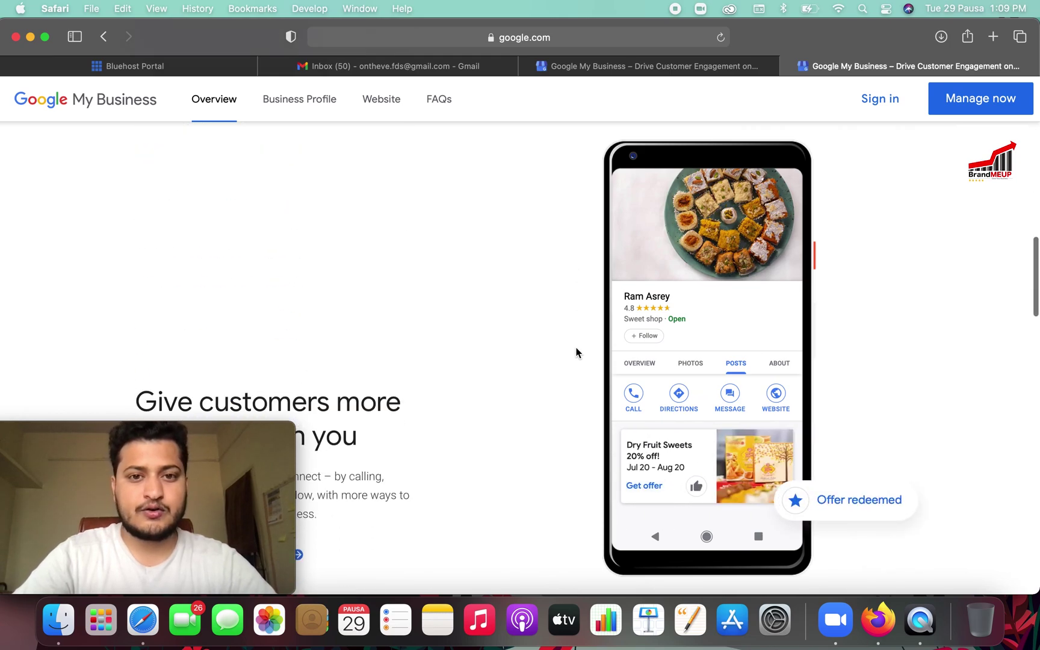
scroll(576, 353, down, 2)
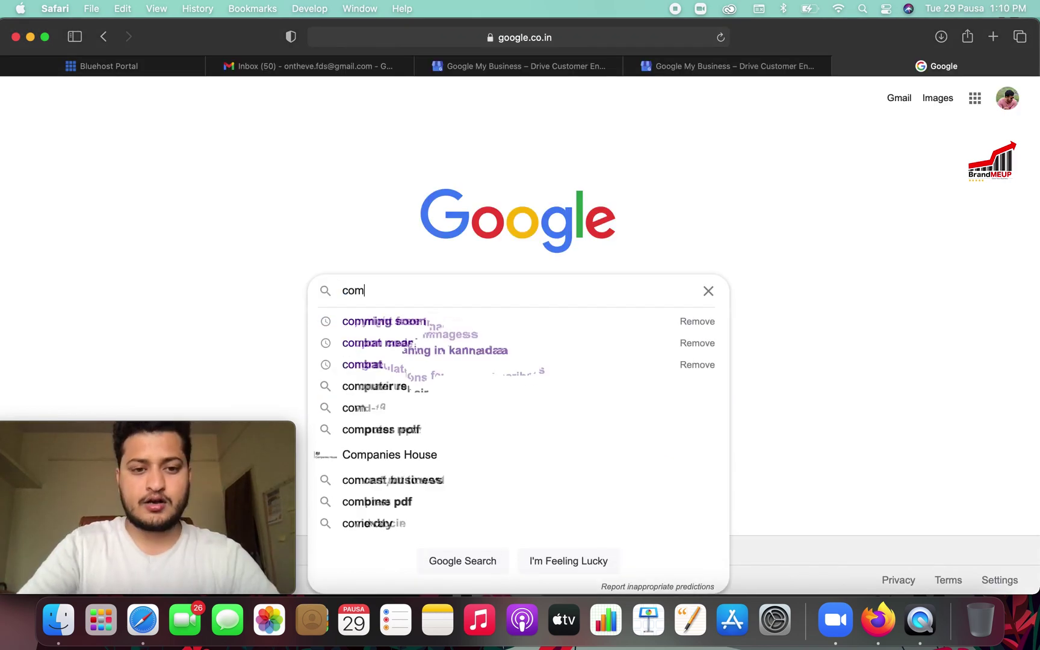
Search Google for 'computer repair' from the suggestions and scan the results.
text(pu)
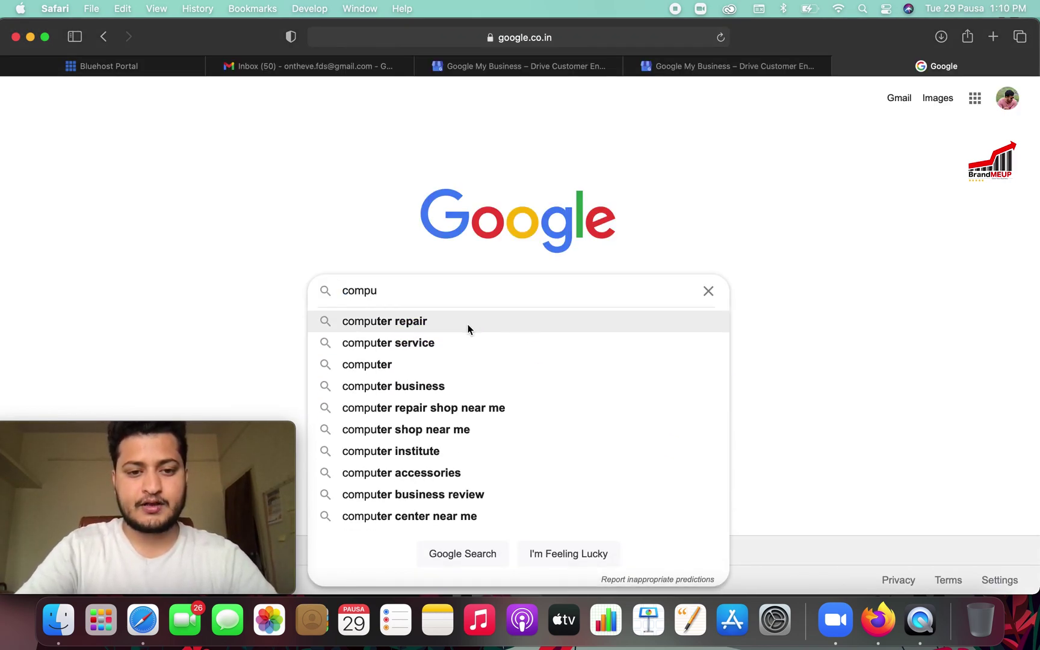
click(469, 328)
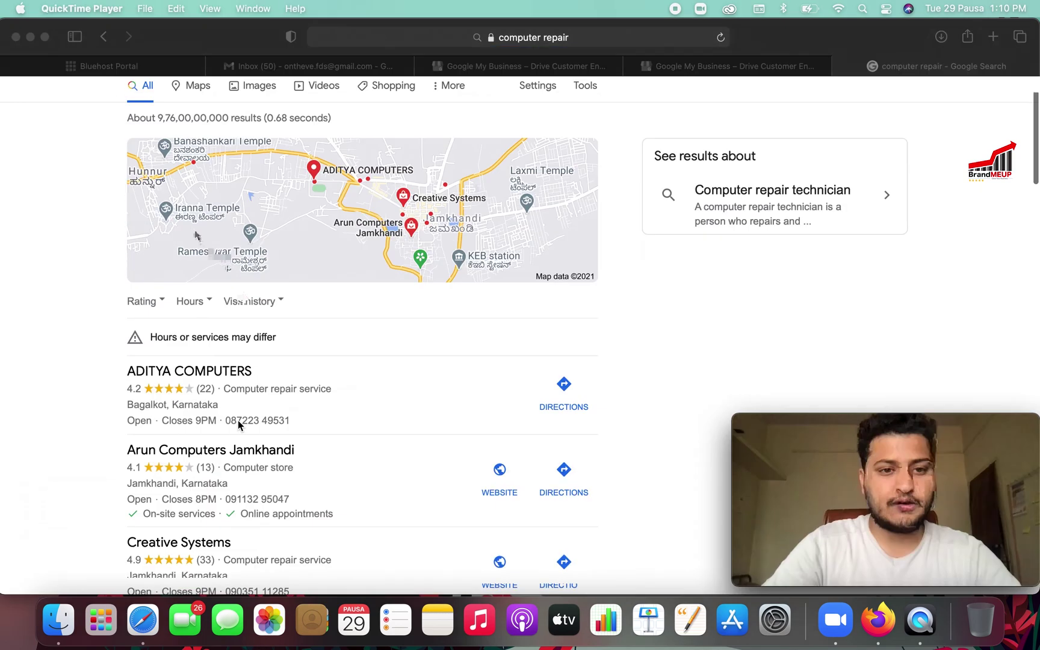
scroll(238, 420, up, 2)
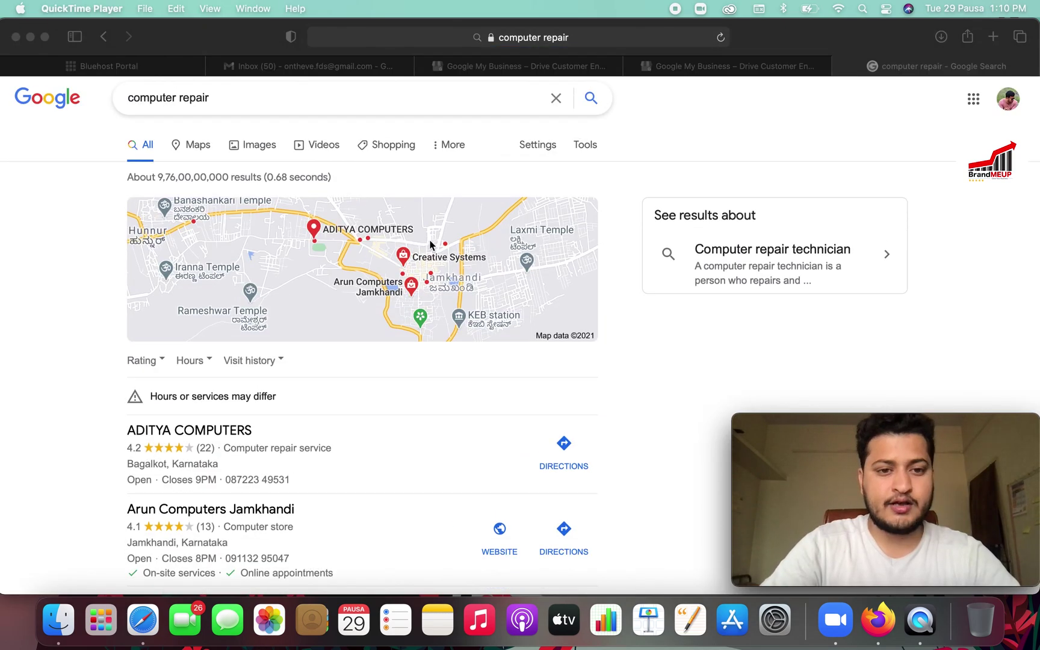
scroll(222, 405, down, 5)
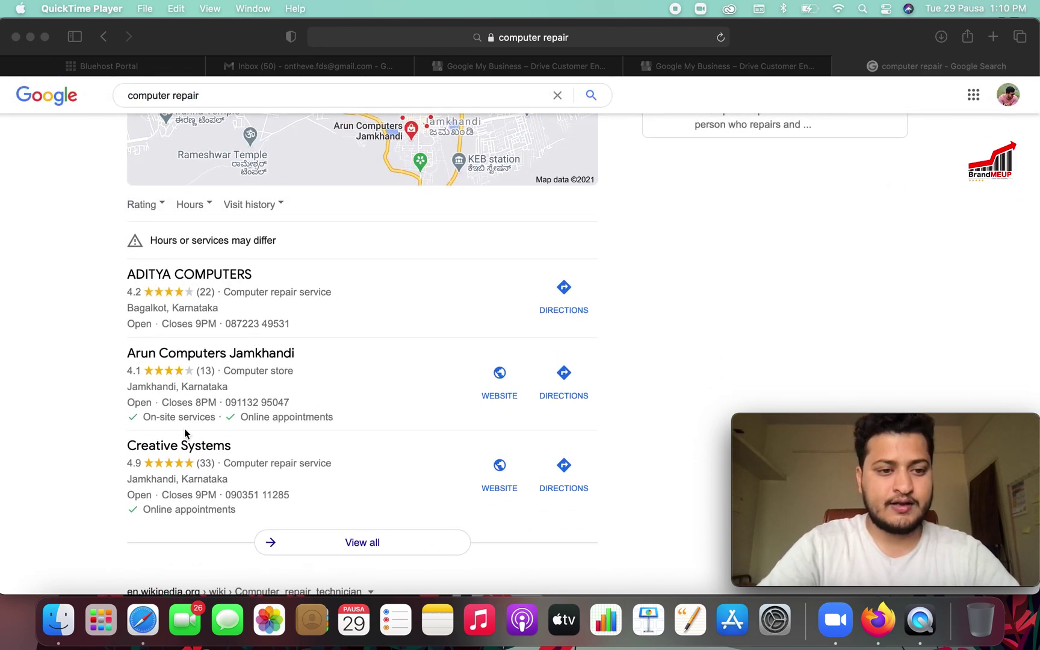
scroll(216, 487, down, 2)
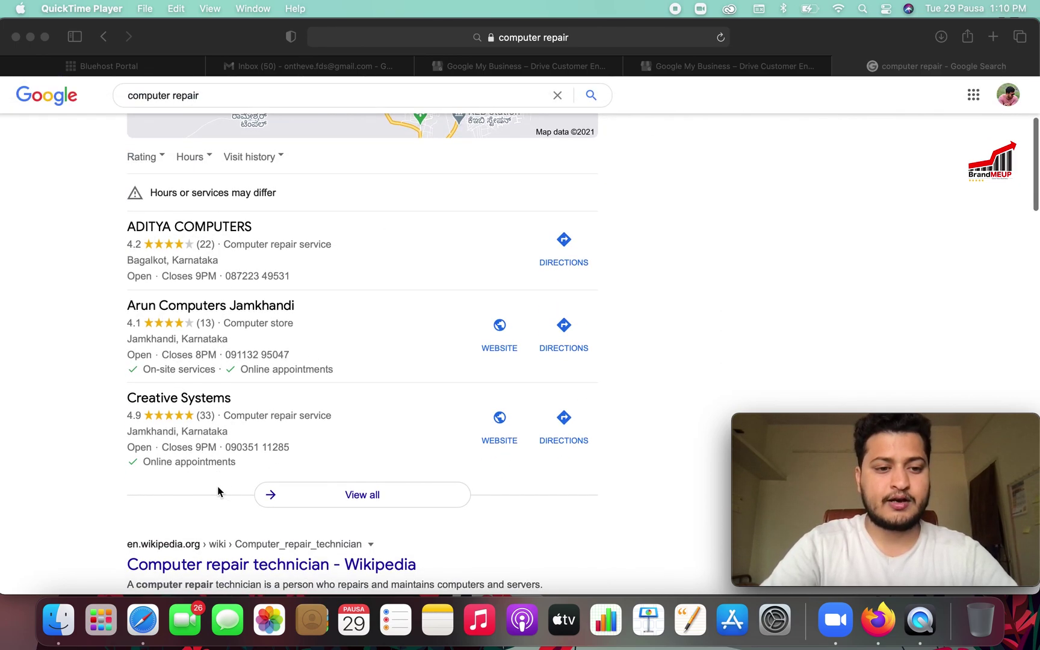
Show all local computer repair businesses around Jamkhandi on the full map.
click(313, 498)
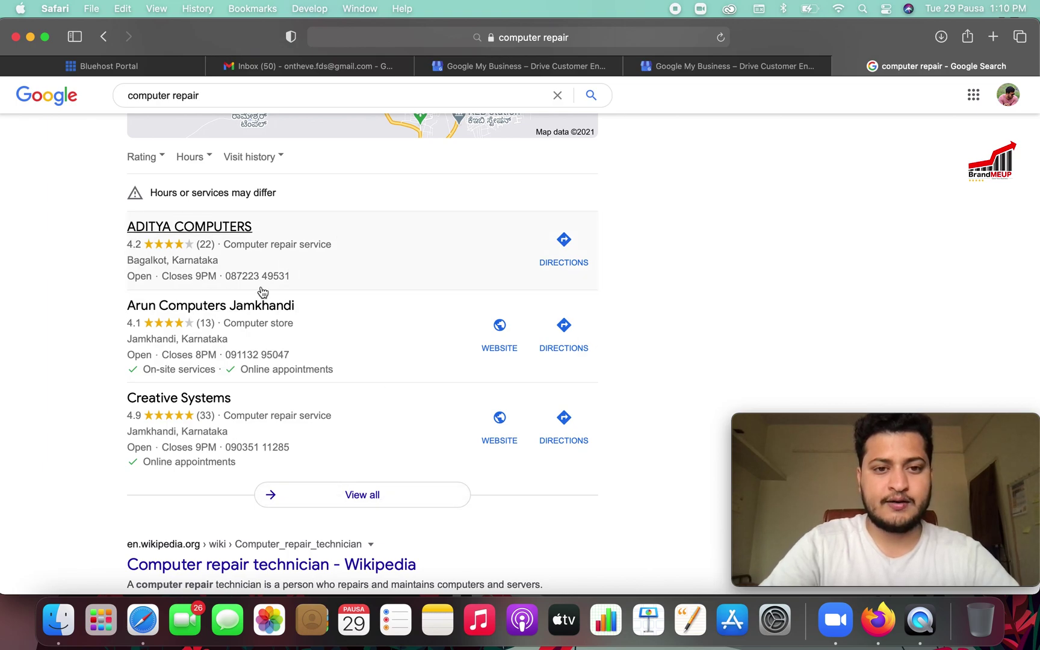
click(260, 355)
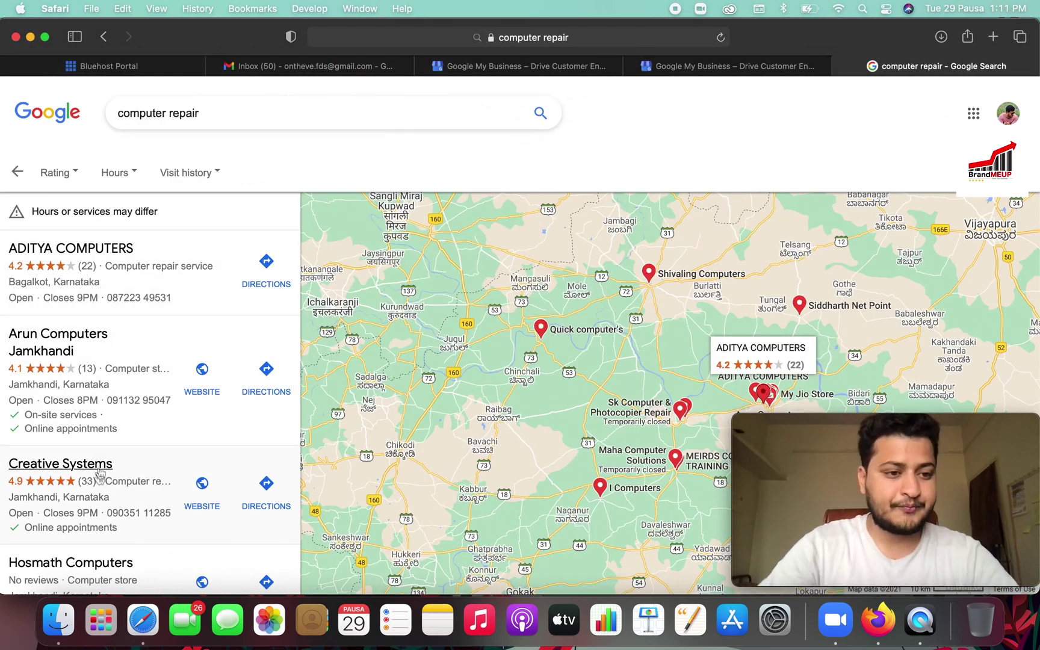
scroll(89, 481, down, 2)
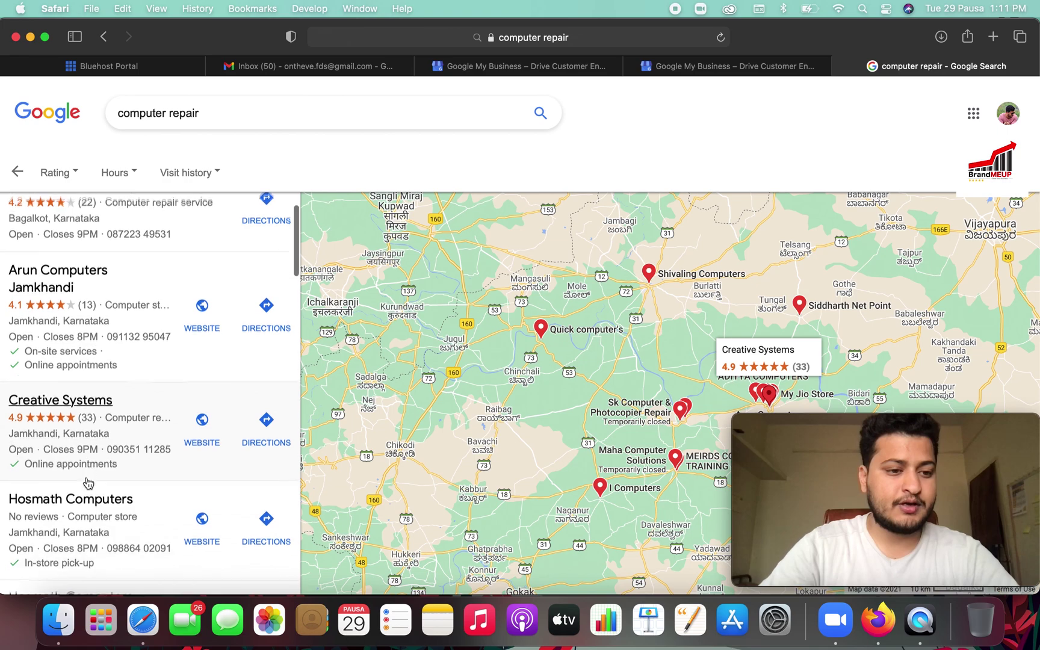
scroll(88, 484, down, 2)
scroll(136, 272, up, 3)
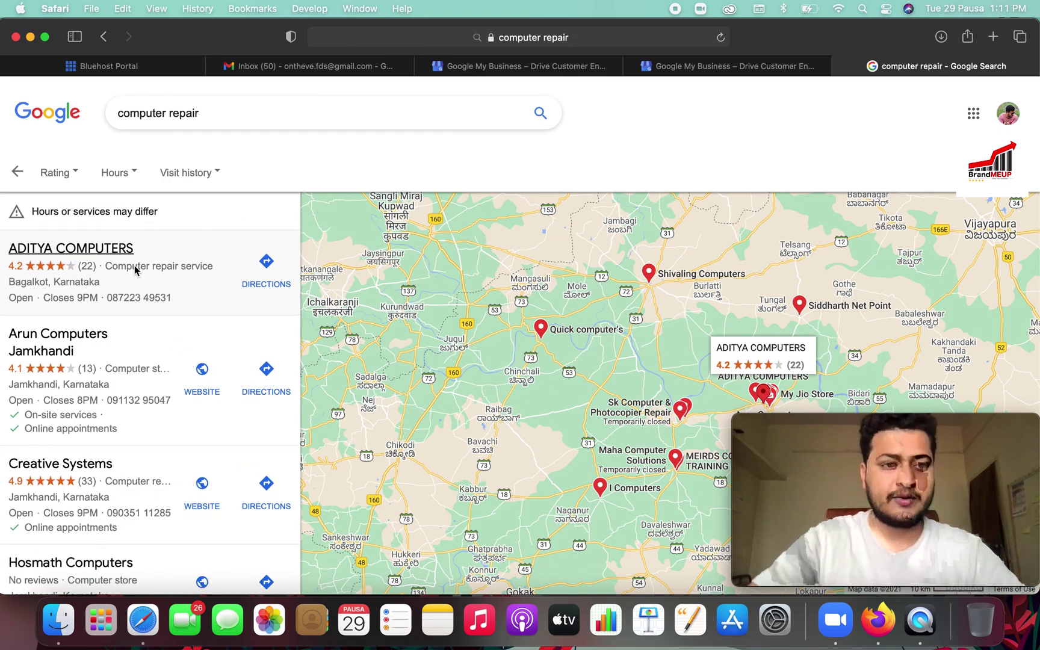
click(136, 271)
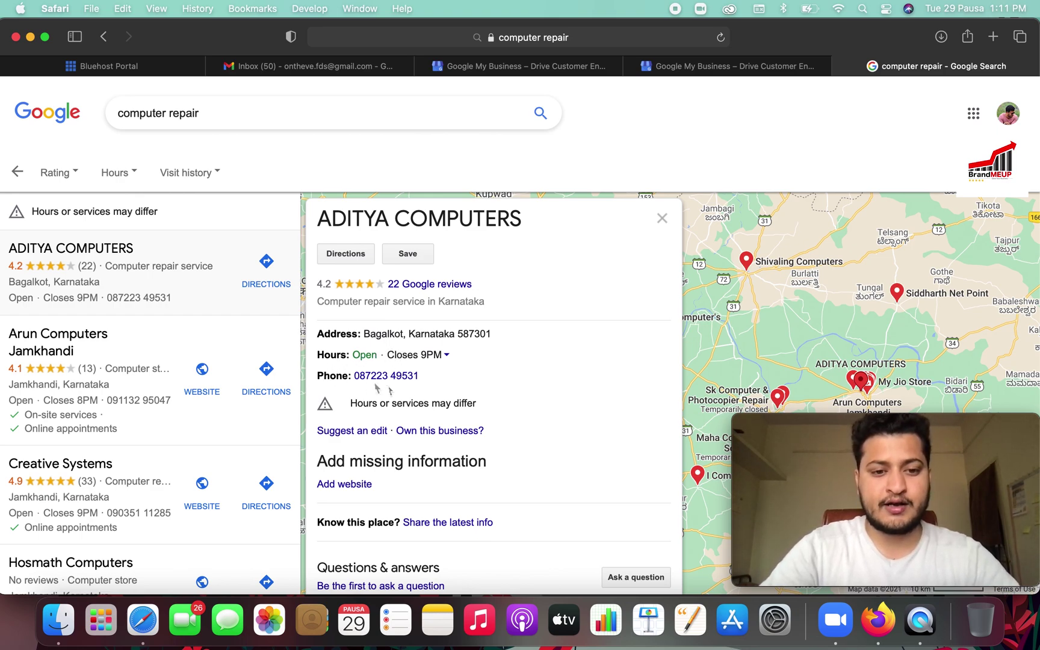
scroll(398, 501, down, 3)
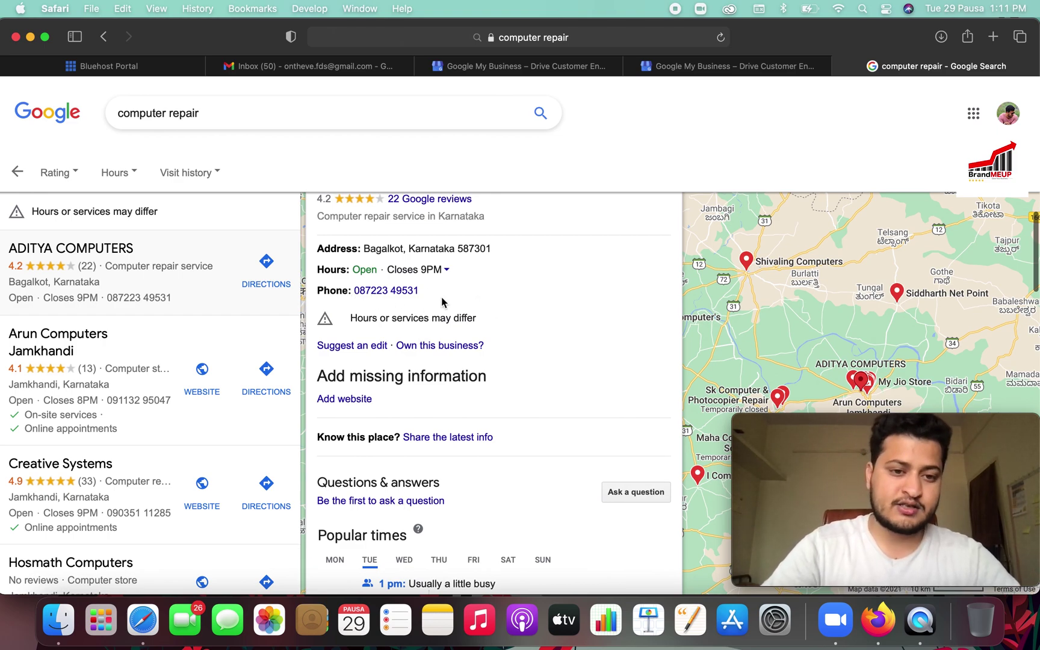
scroll(398, 295, up, 3)
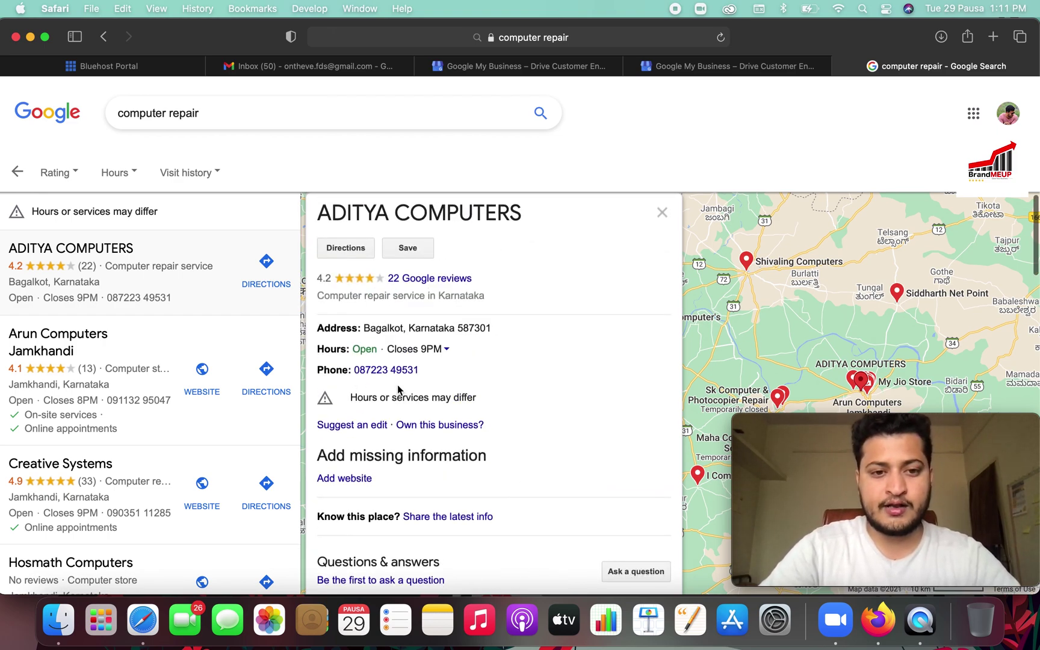
scroll(452, 309, down, 4)
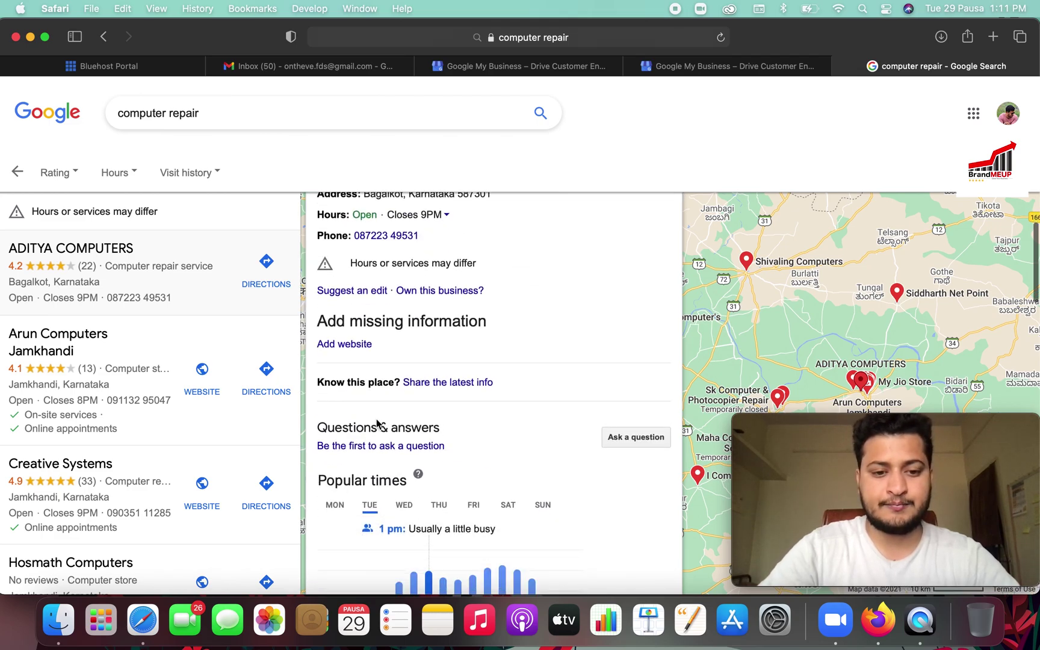
scroll(378, 424, down, 5)
scroll(429, 479, down, 4)
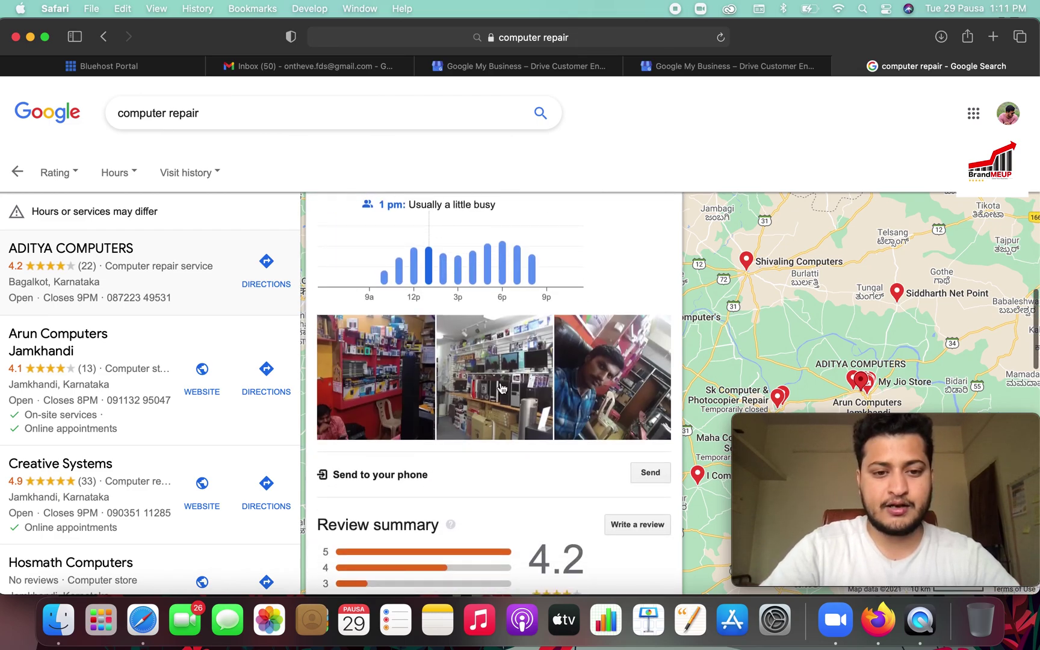
scroll(524, 429, down, 5)
scroll(428, 400, up, 1)
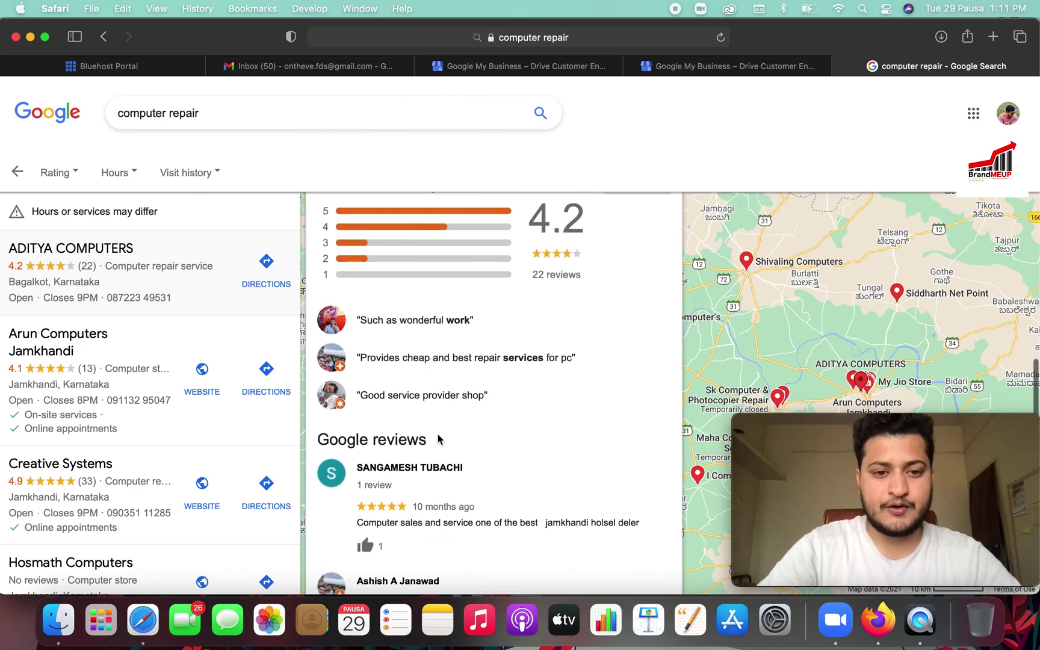
scroll(400, 366, down, 3)
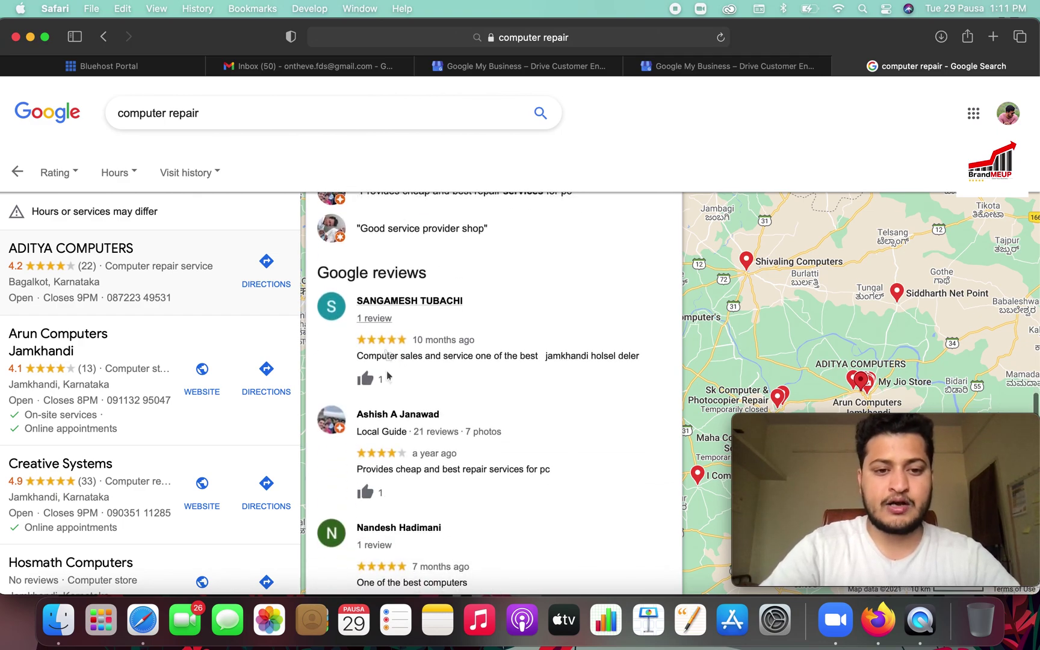
scroll(425, 353, down, 1)
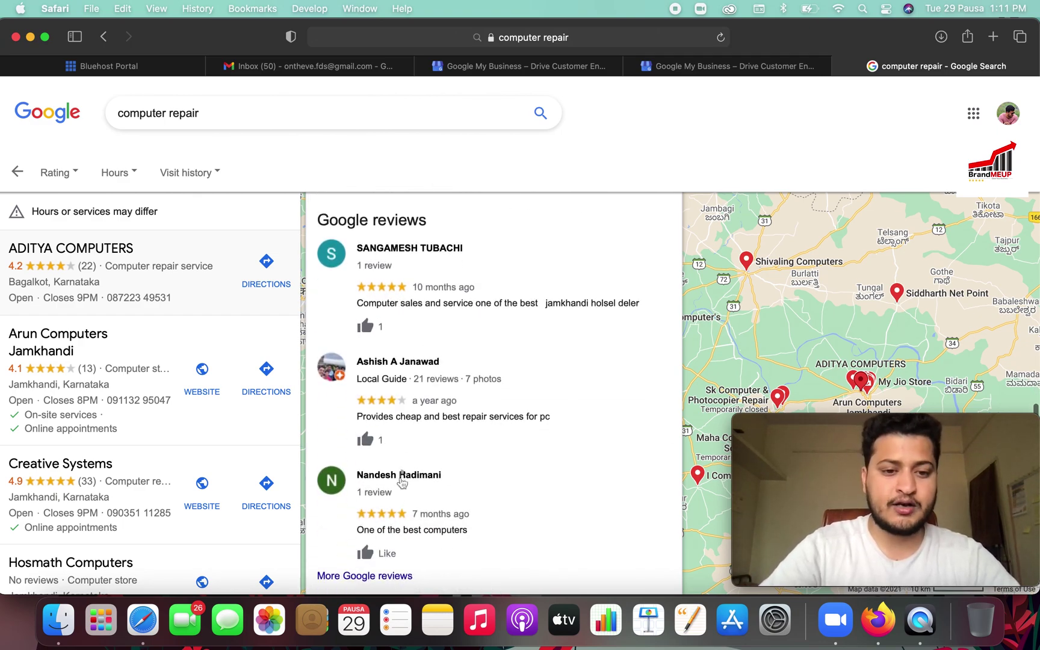
scroll(402, 469, down, 2)
scroll(402, 482, down, 6)
scroll(494, 393, up, 15)
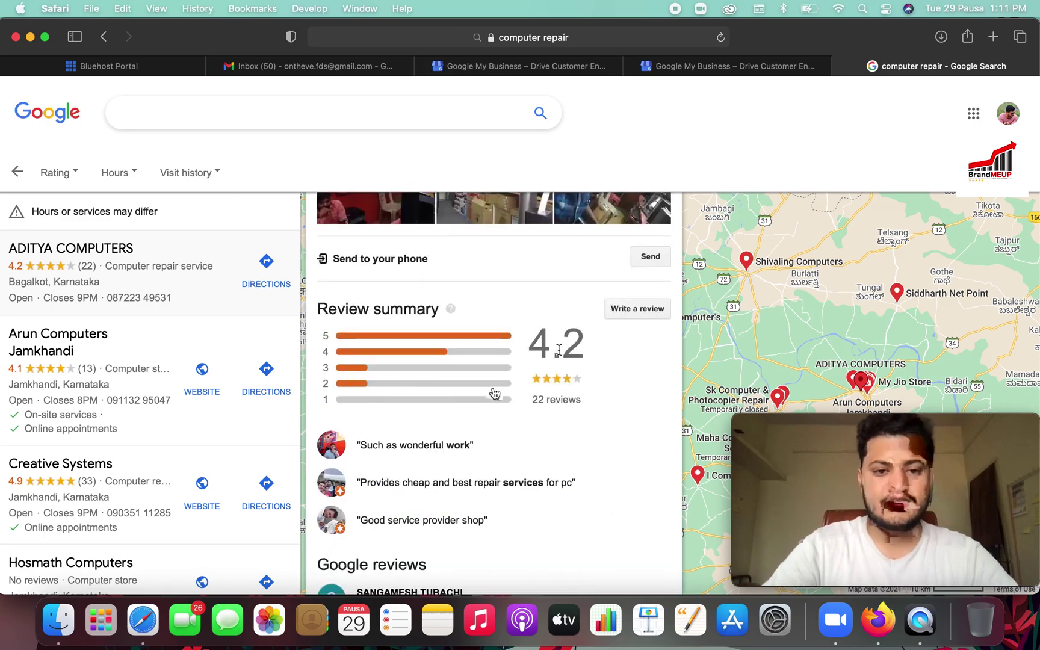
Close the ADITYA COMPUTERS panel, return to Google My Business, and sign in.
click(663, 222)
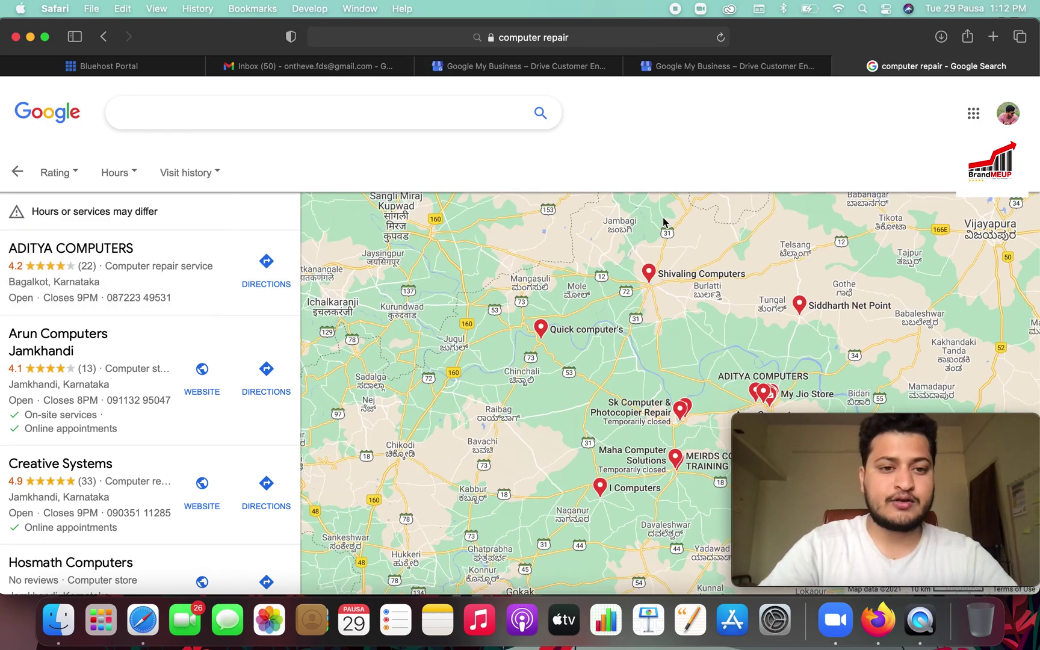
click(716, 67)
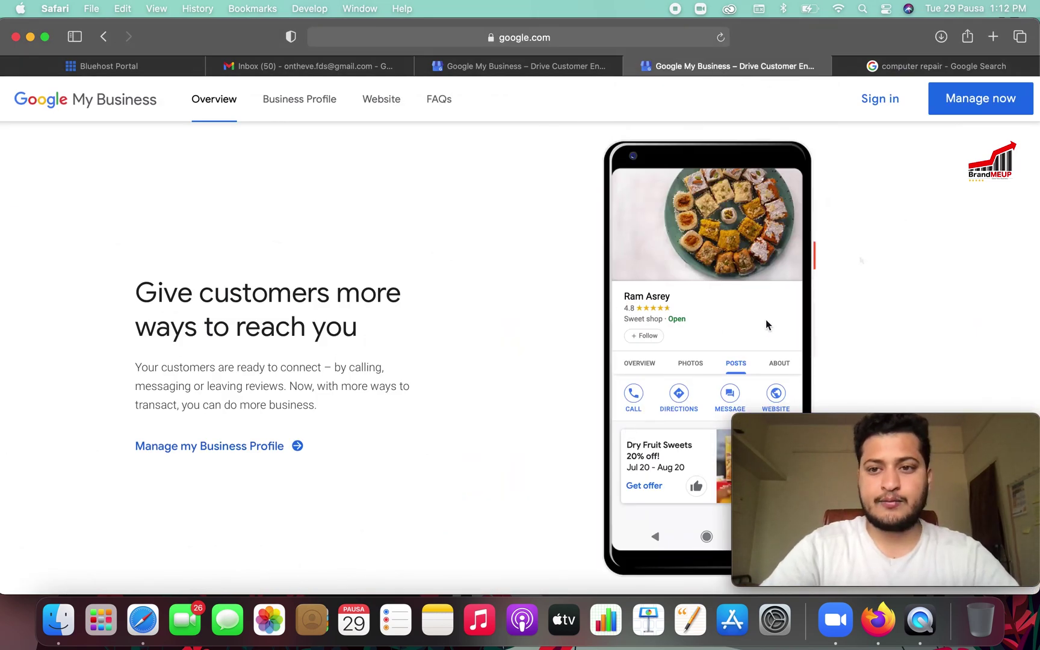
click(465, 38)
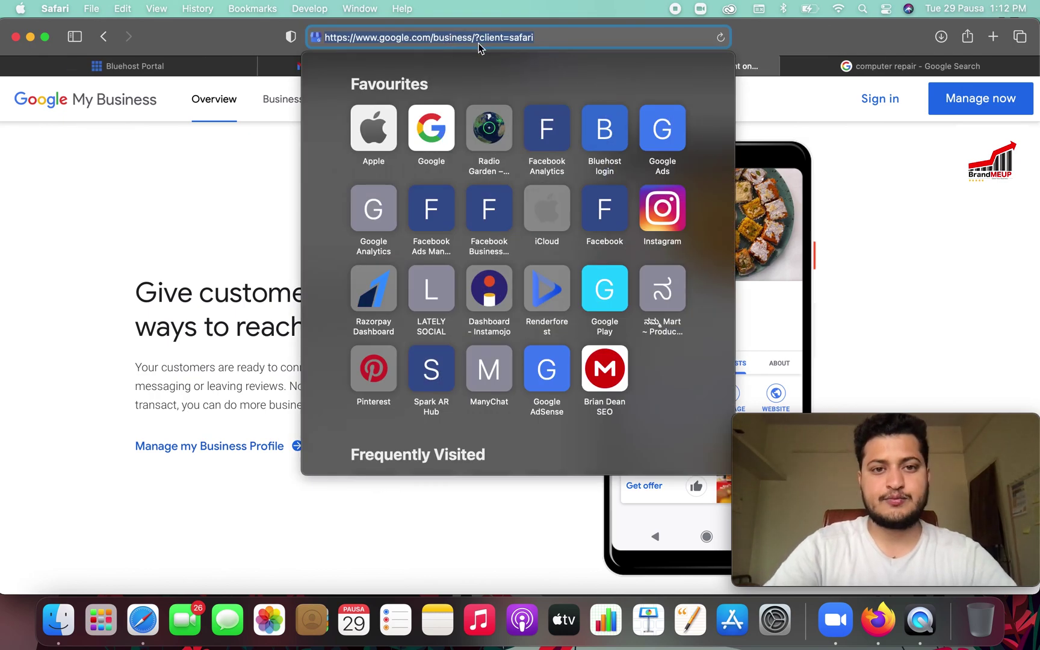
click(216, 204)
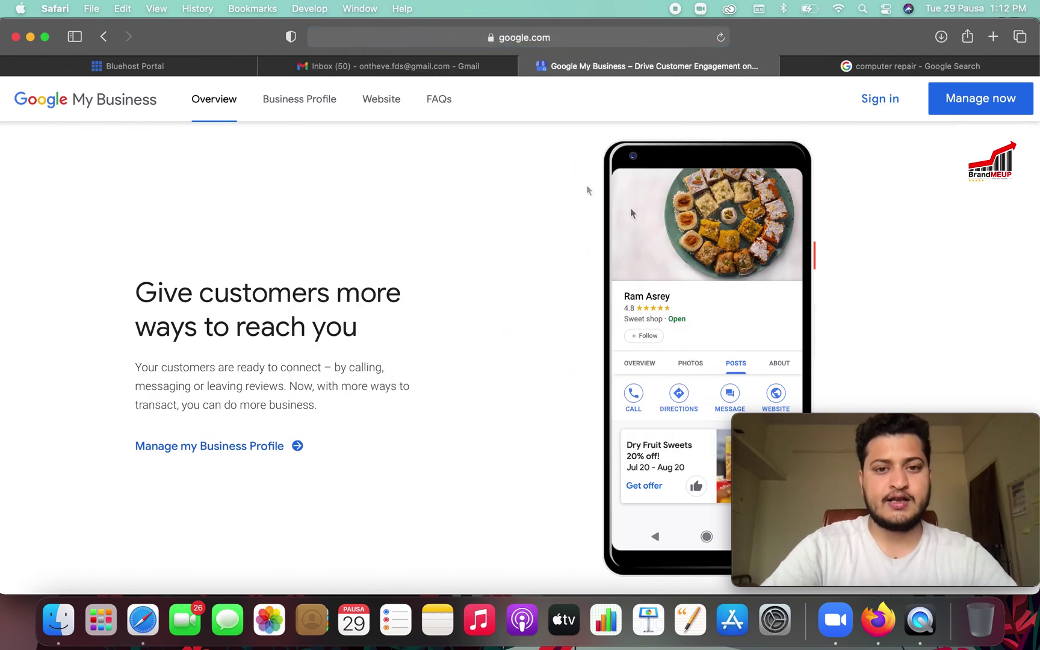
click(876, 100)
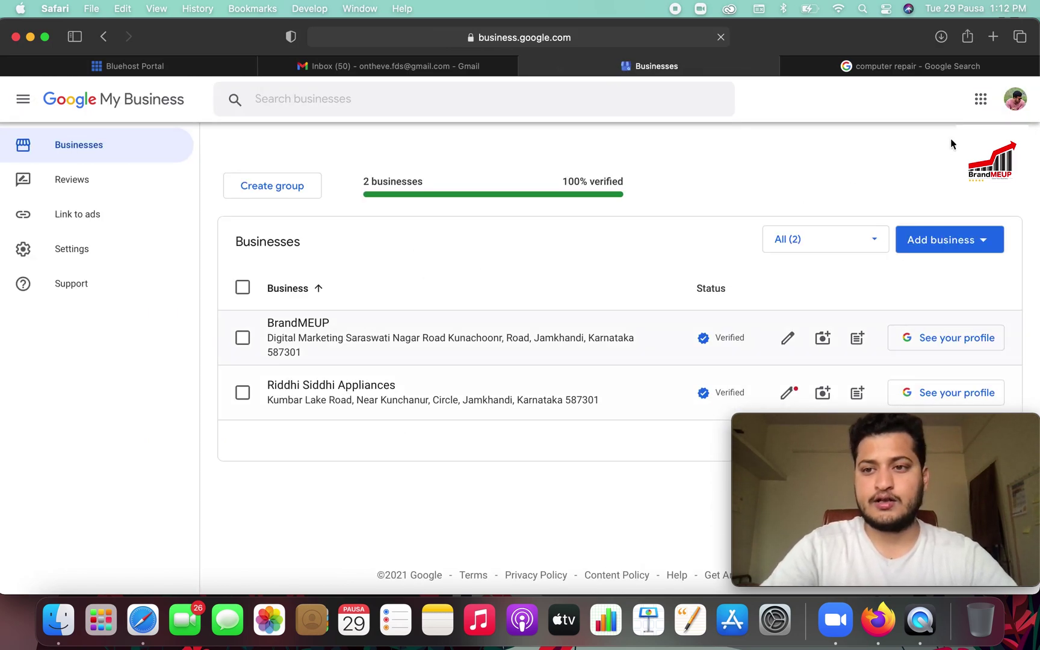
Switch to the other Google account intended for the new business.
click(1015, 99)
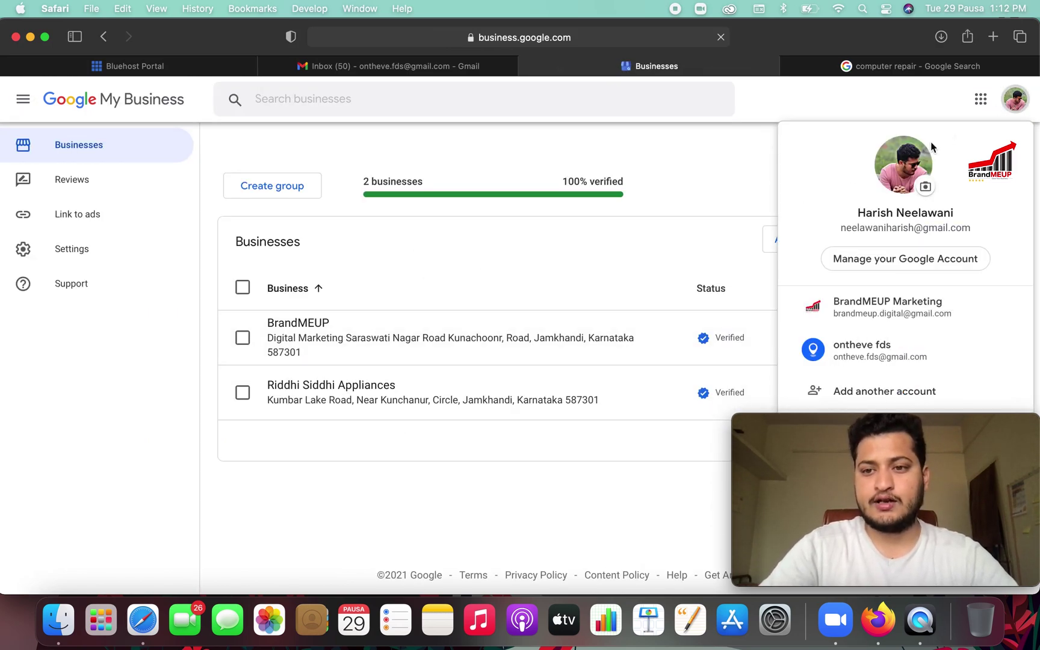
click(840, 354)
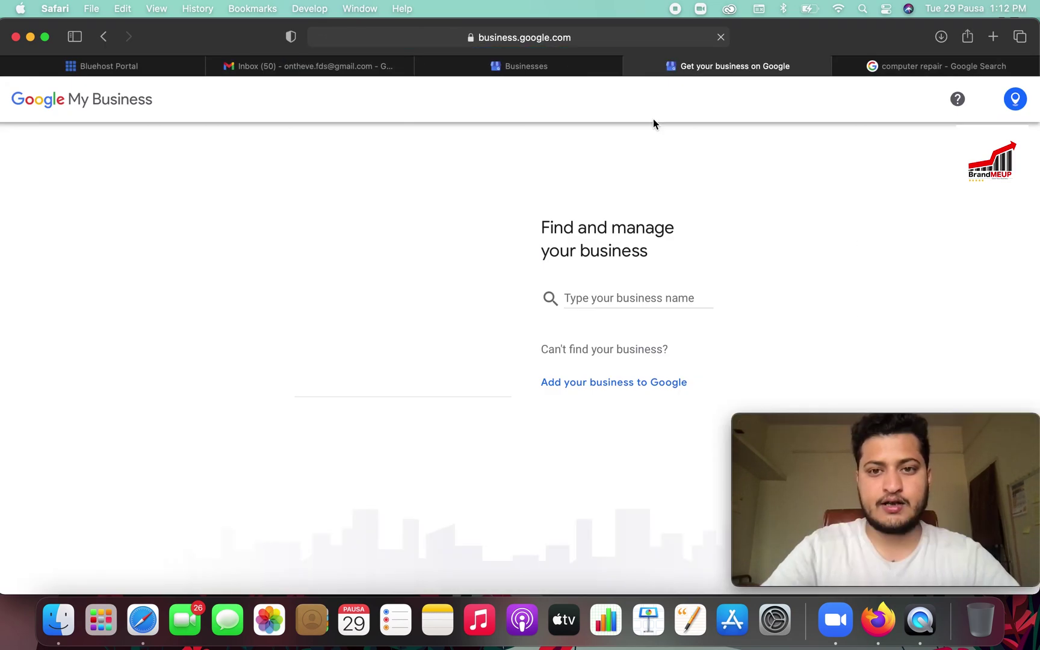
click(733, 423)
Search for 'Ontheve' and choose to create a business with that name.
click(560, 277)
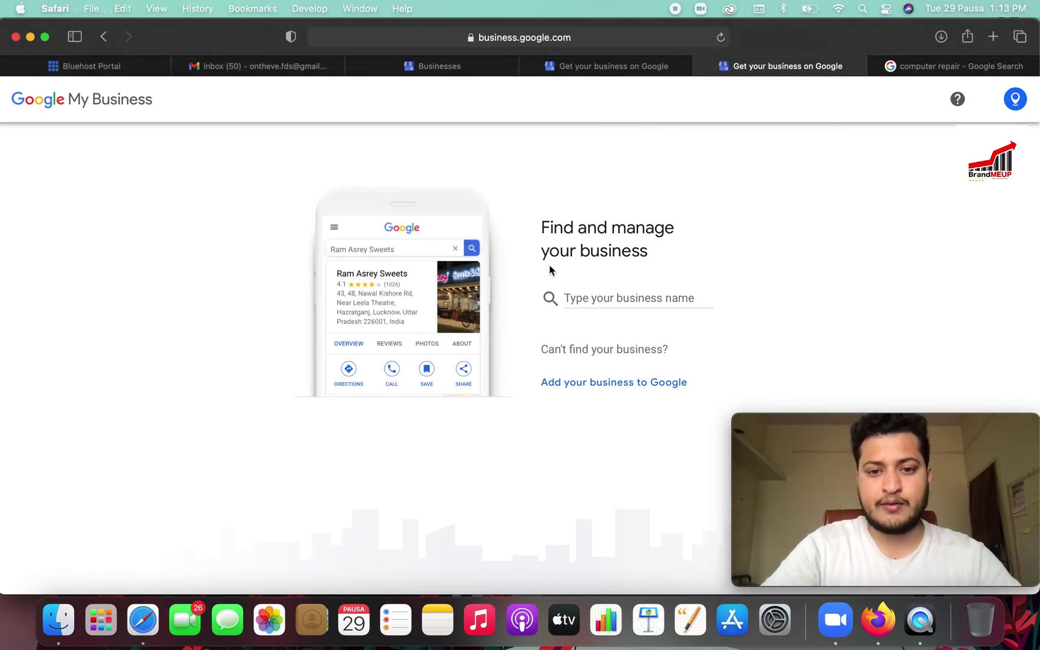
click(607, 300)
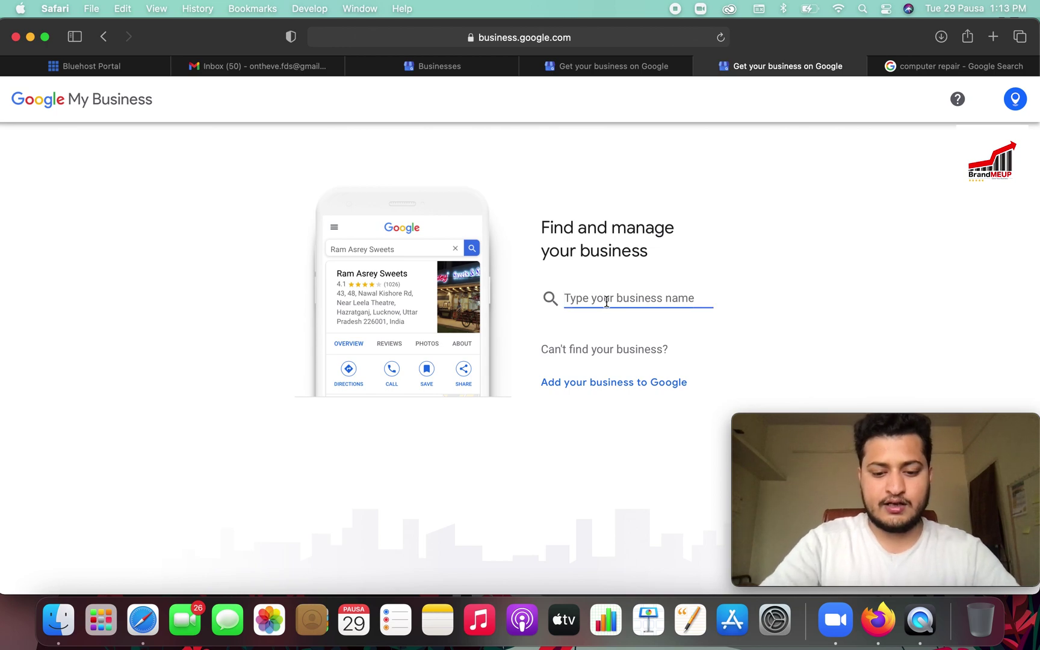
text(O)
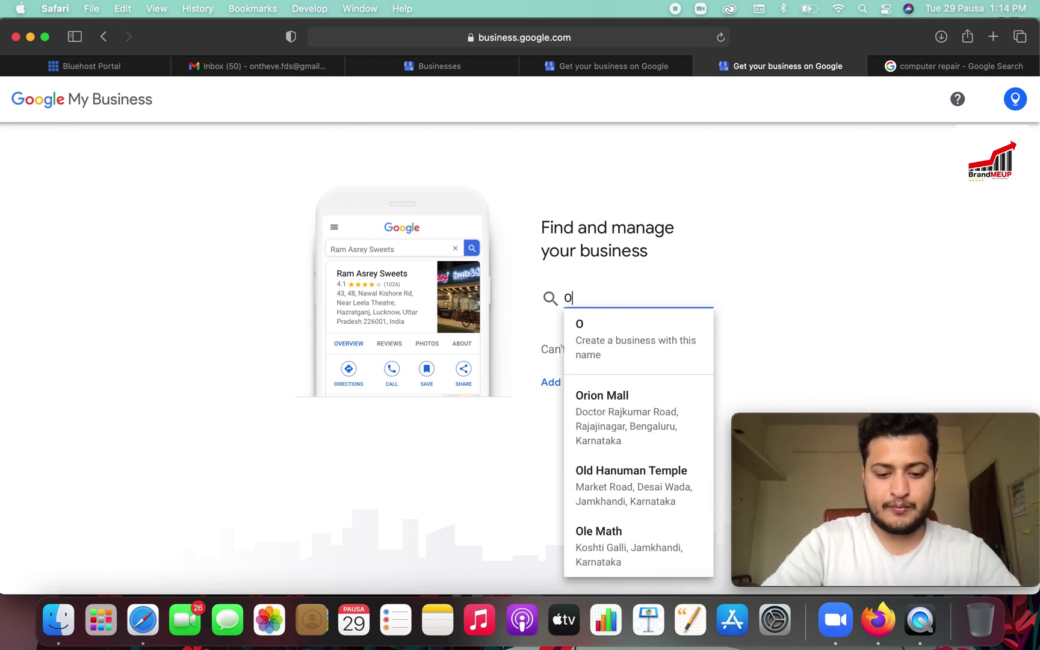
text(ntheve)
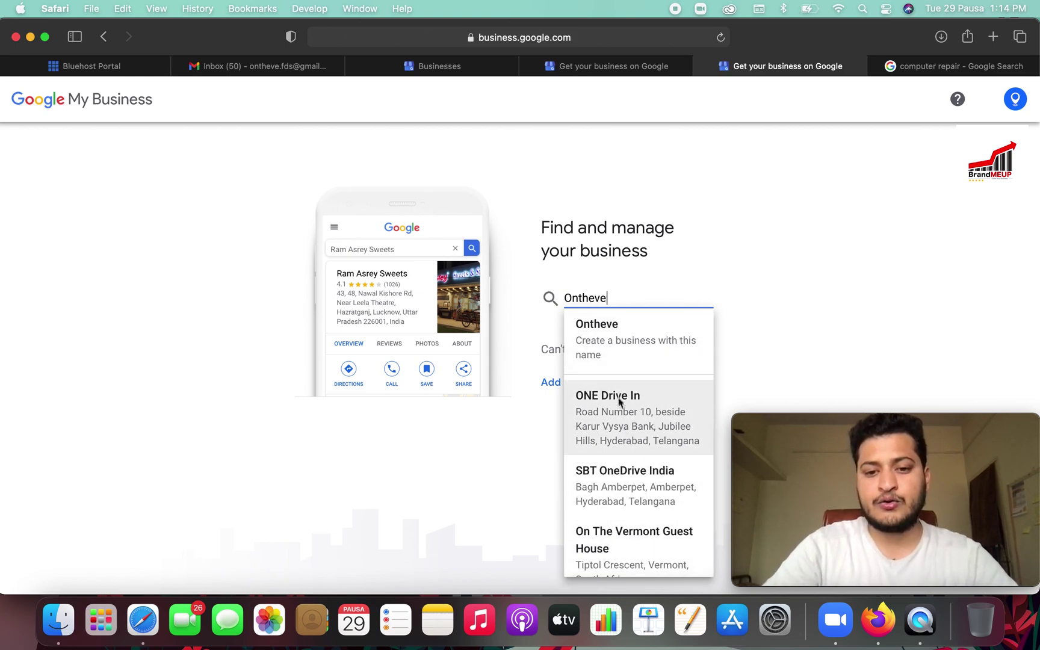
click(617, 348)
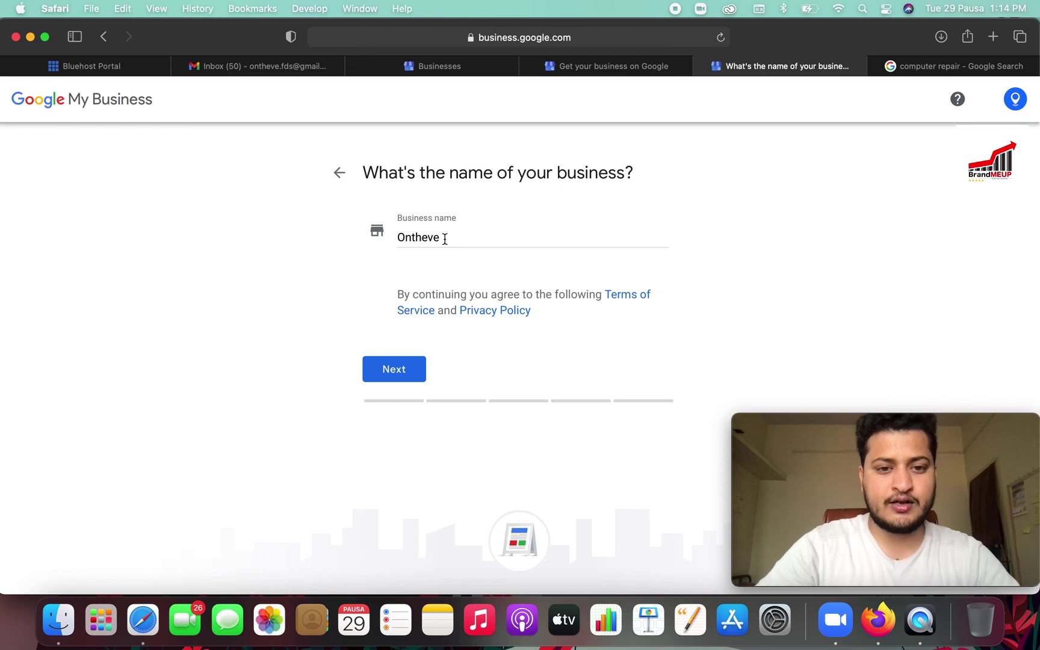
Keep 'Ontheve' as the business name and advance to the category field.
drag(444, 239, 365, 239)
click(354, 311)
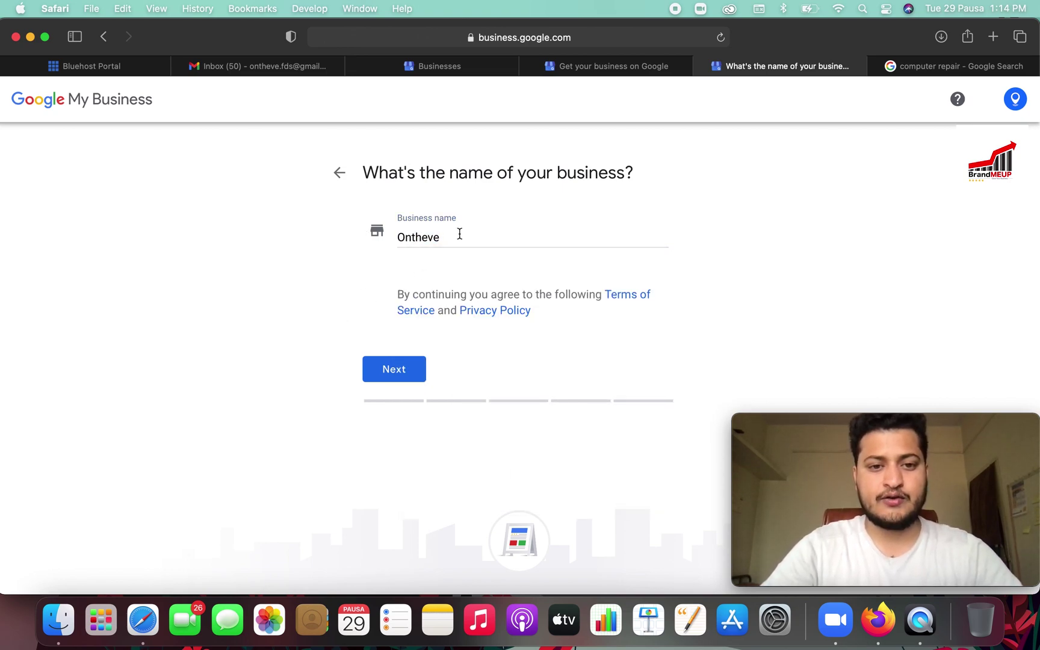
click(387, 371)
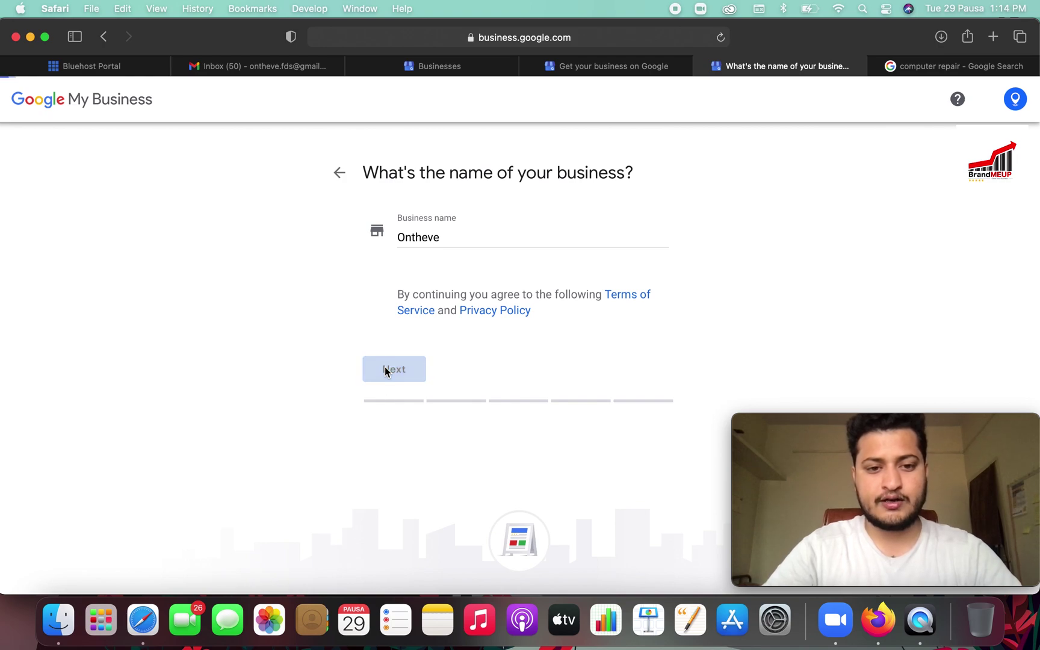
click(430, 300)
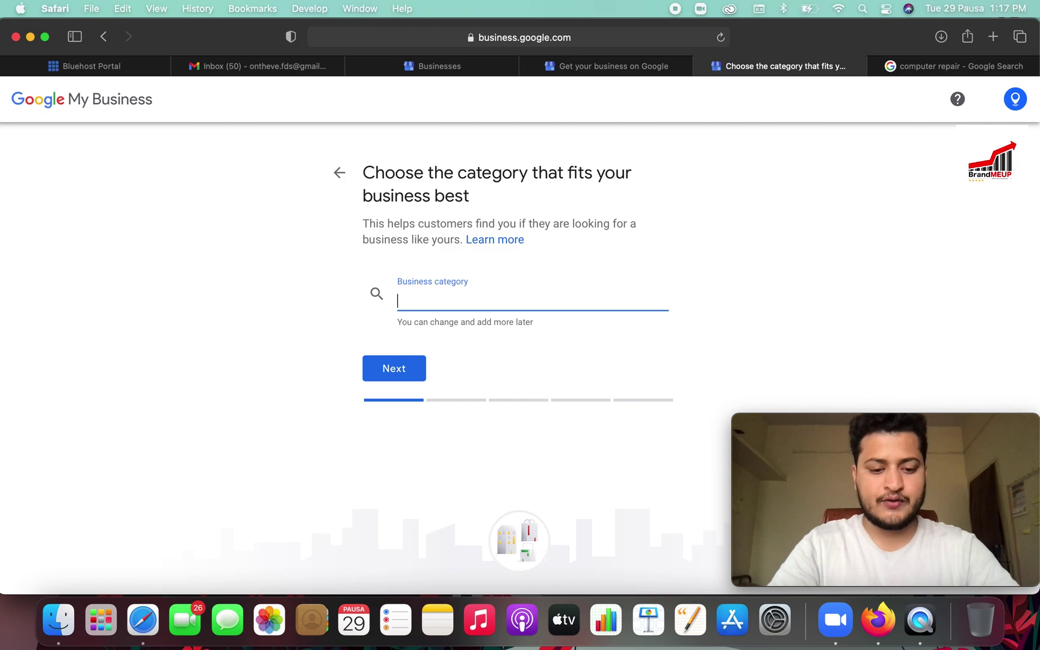
Set the category to Food products supplier and answer No to a visitable location.
text(food)
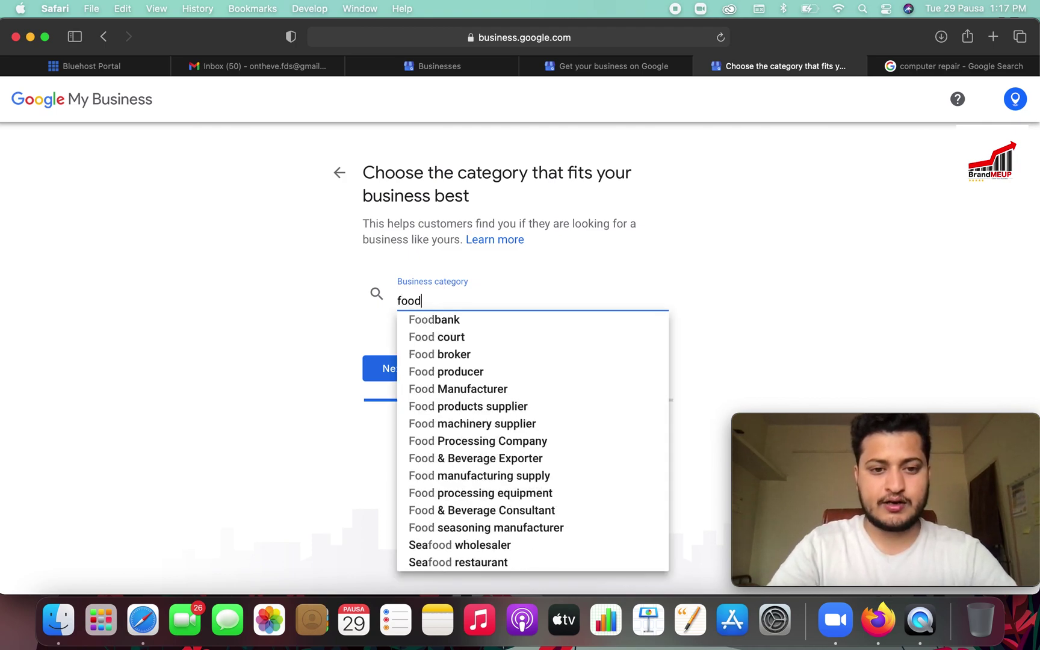
key(super+a)
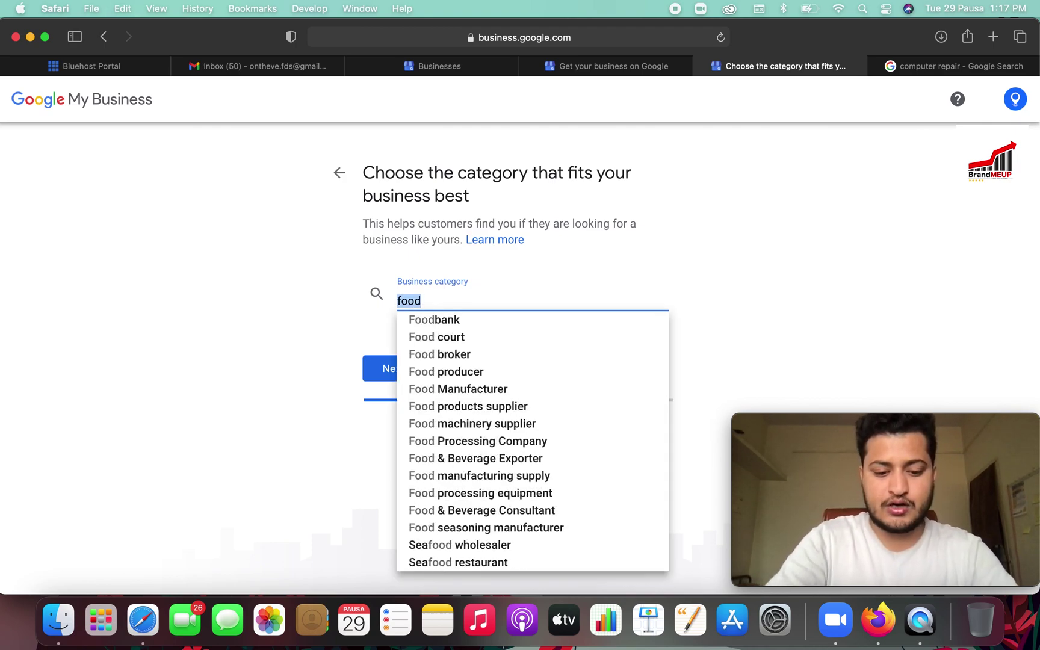
text(food)
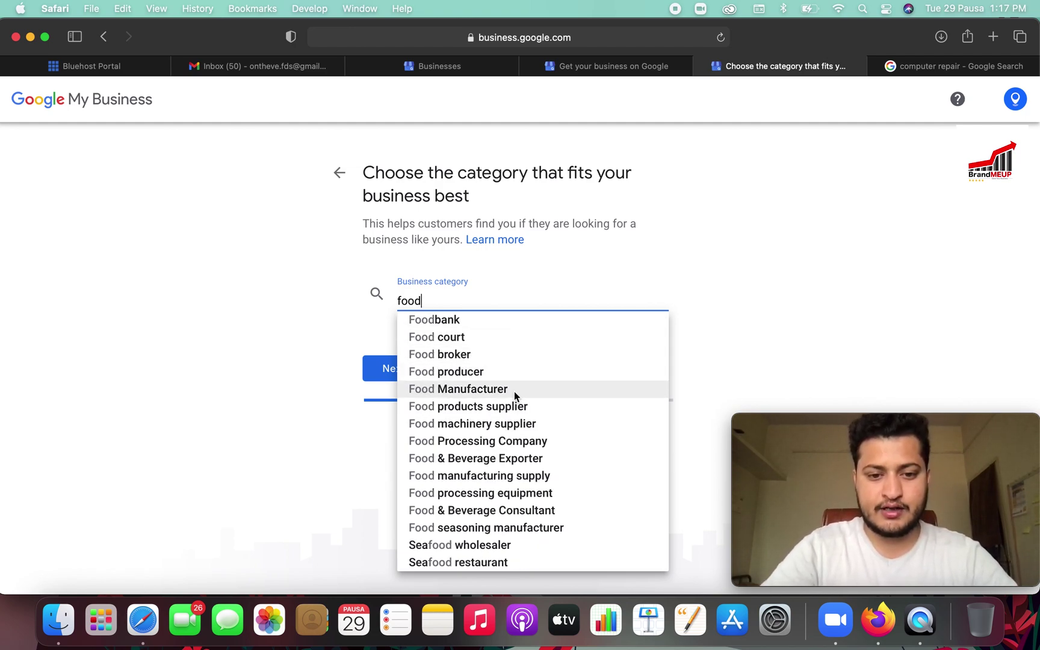
click(493, 407)
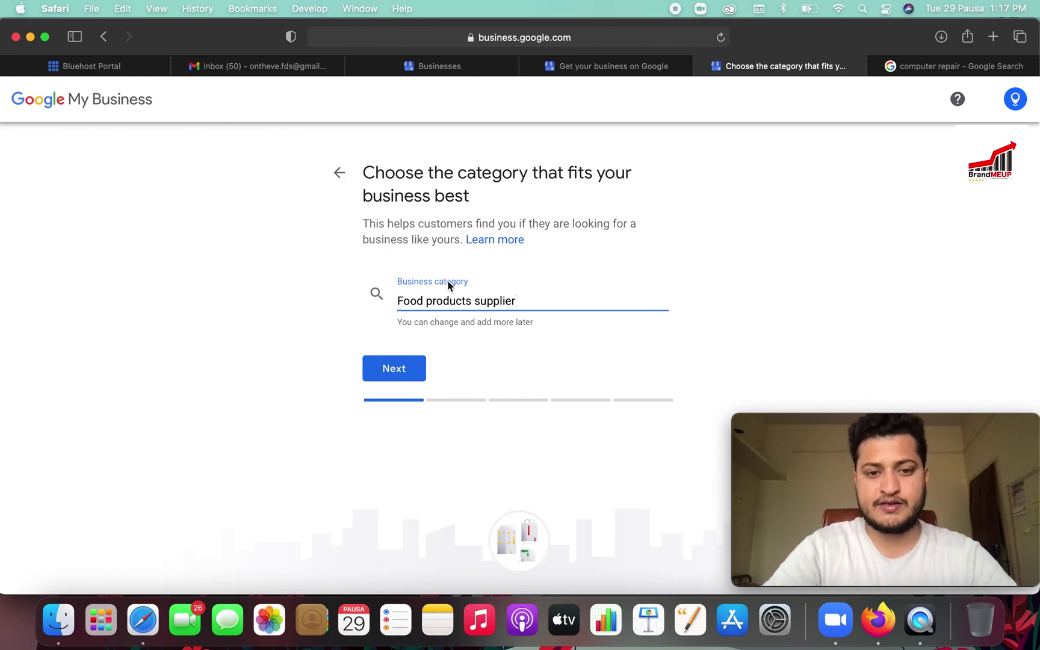
click(395, 368)
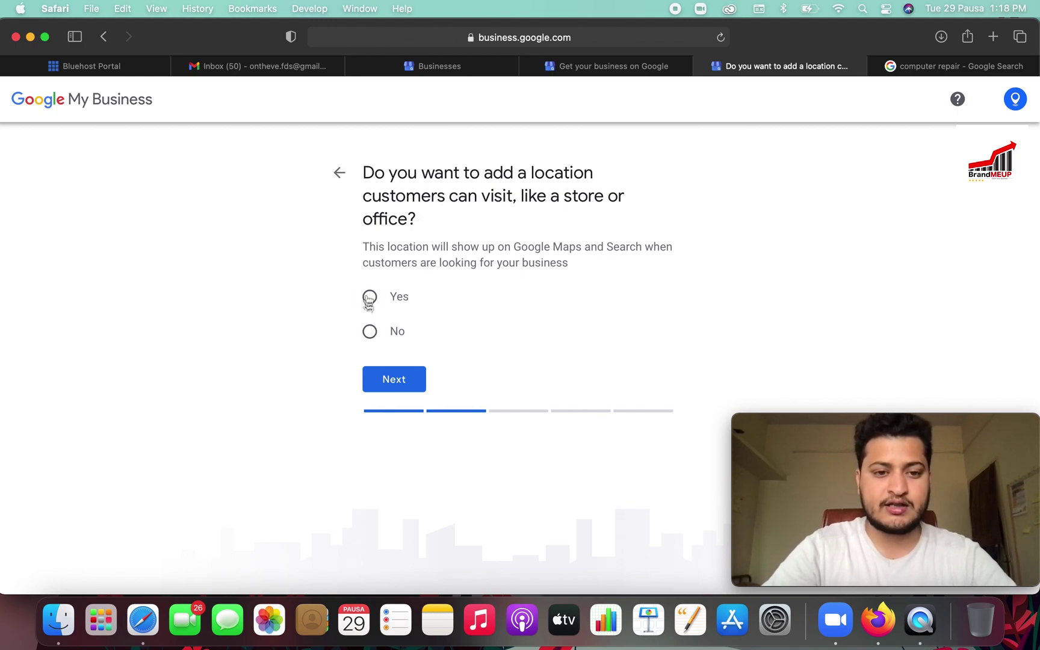
click(370, 332)
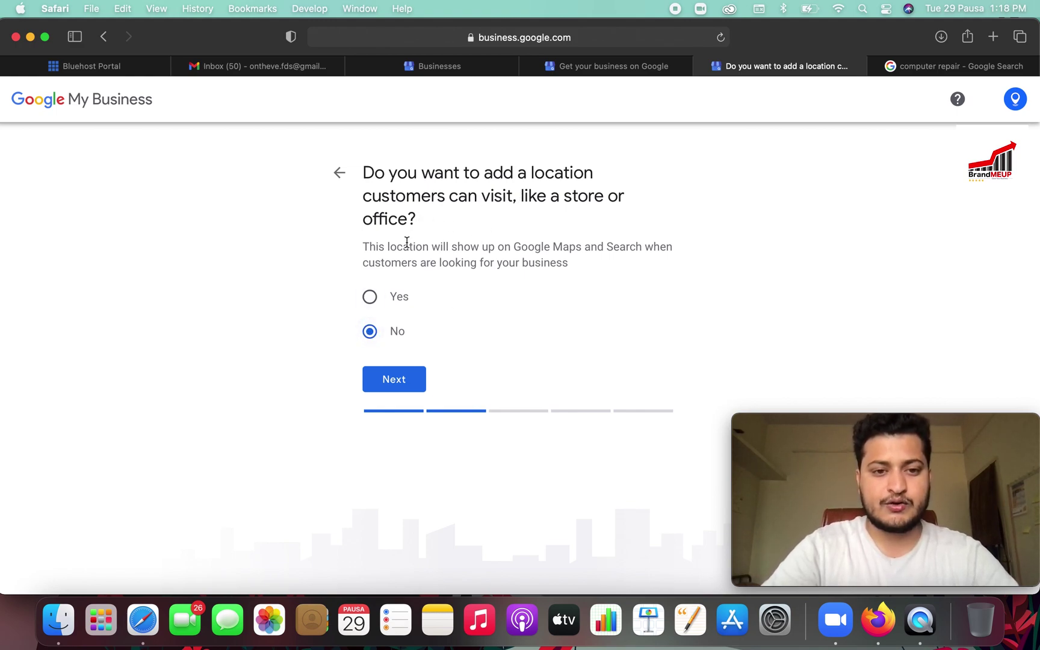
click(392, 380)
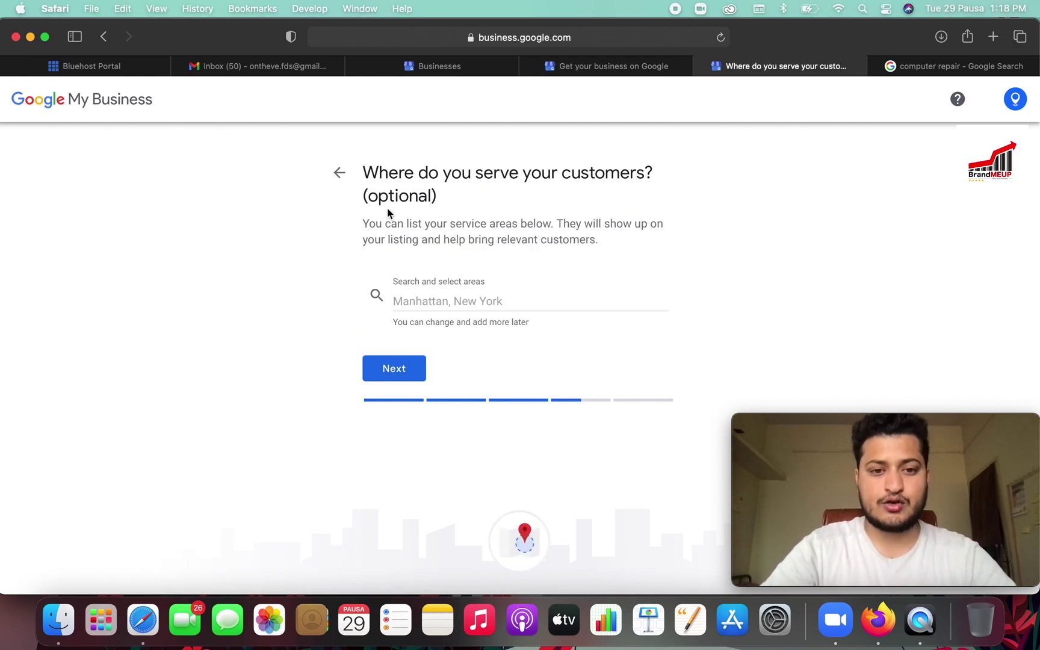
Add Jamkhandi, Karnataka as the only service area, removing Bangalore, and continue.
click(407, 305)
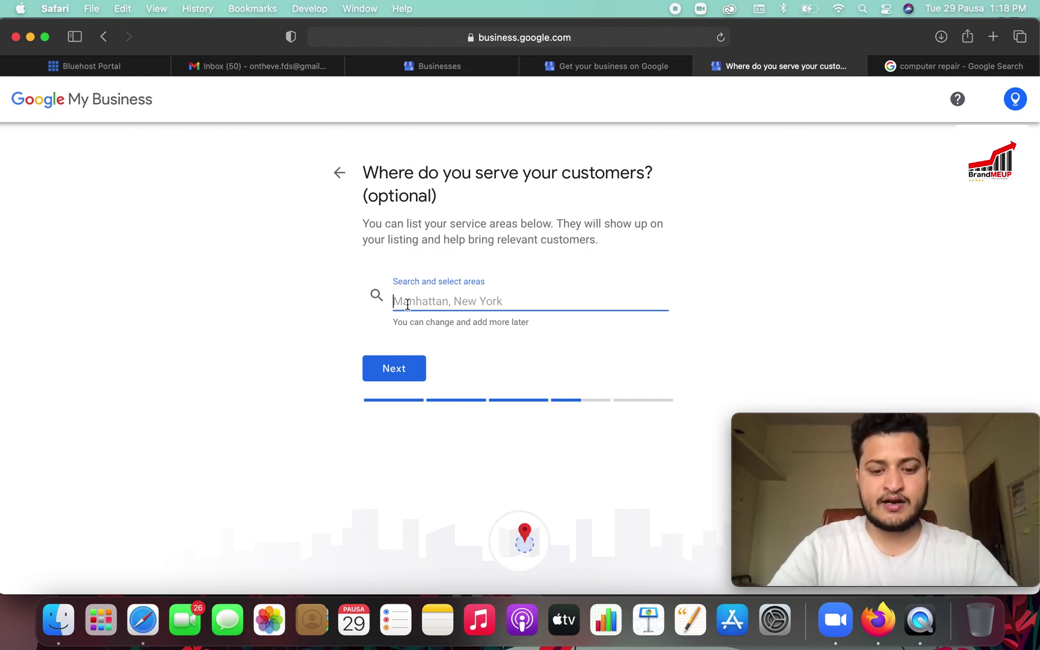
text(jamk)
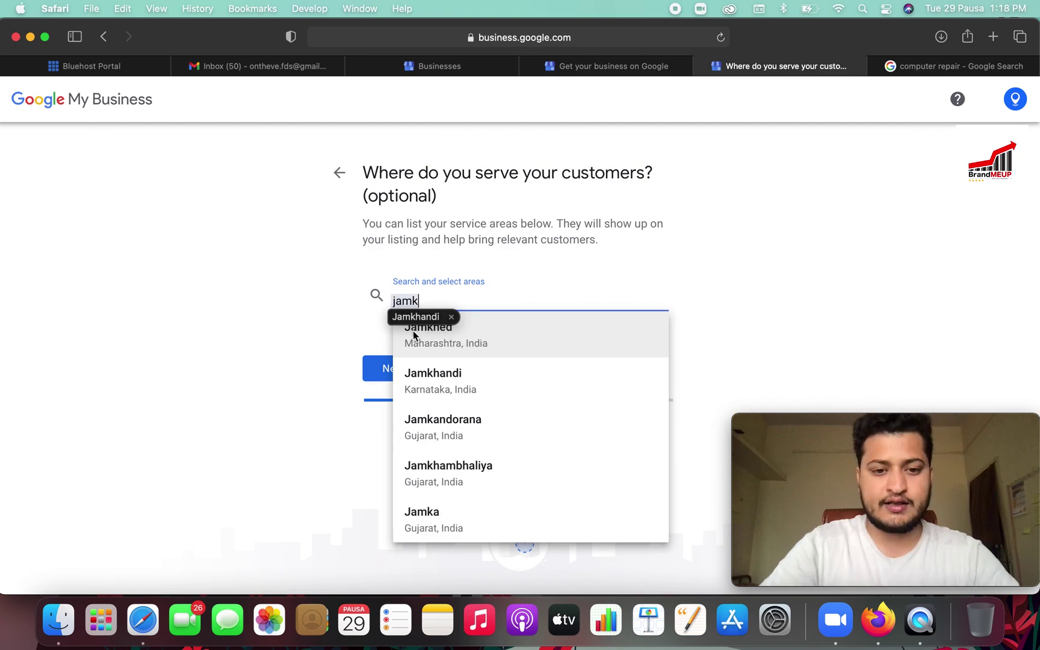
click(480, 392)
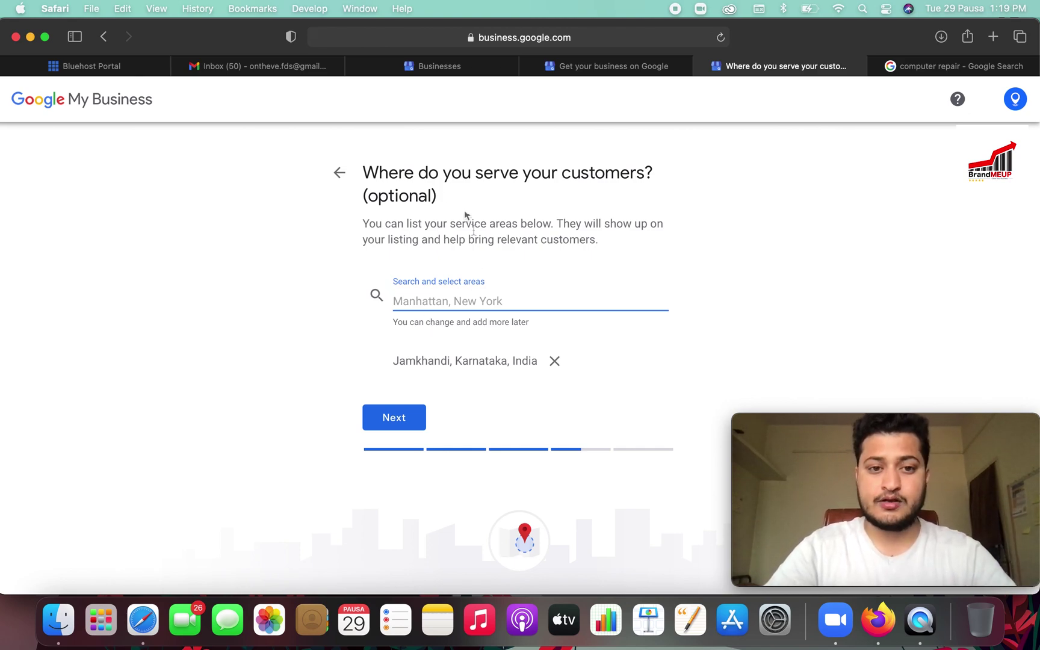
text(banga)
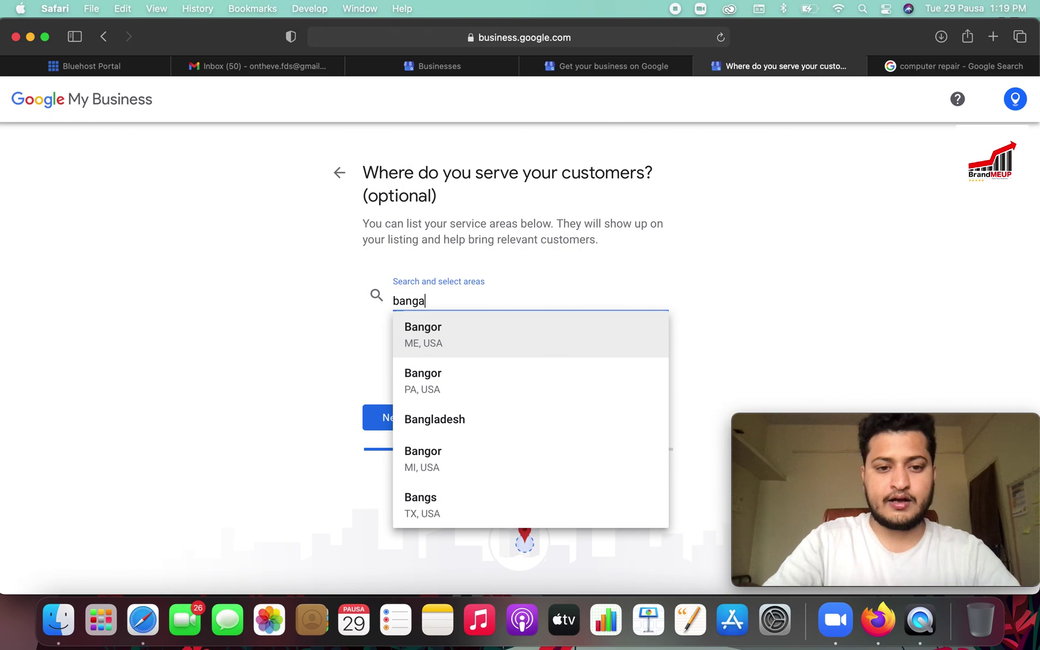
text(l)
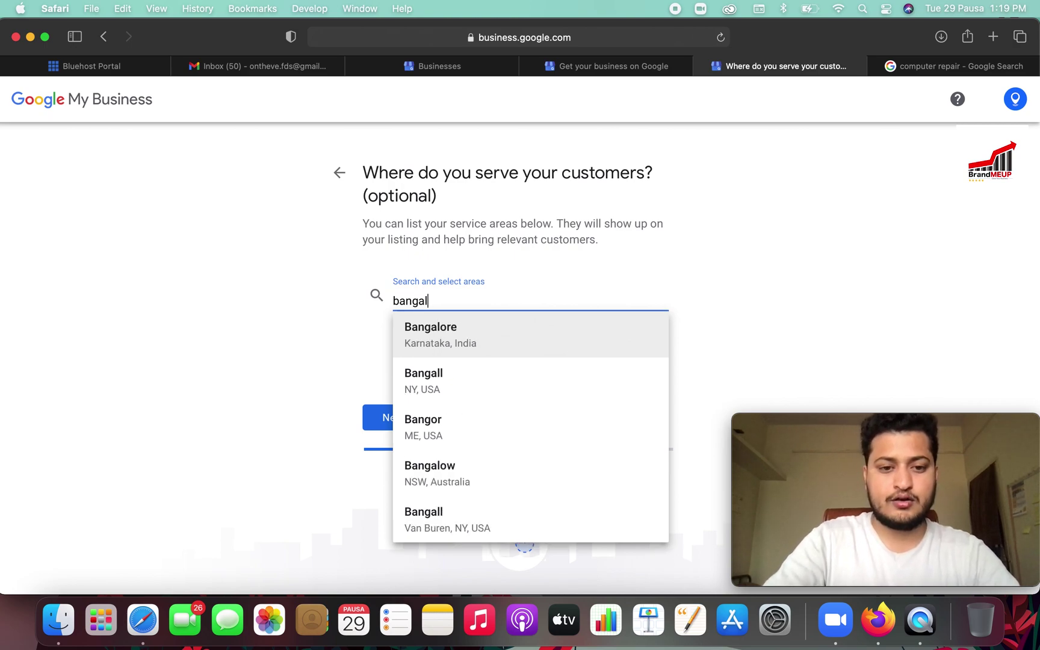
click(436, 335)
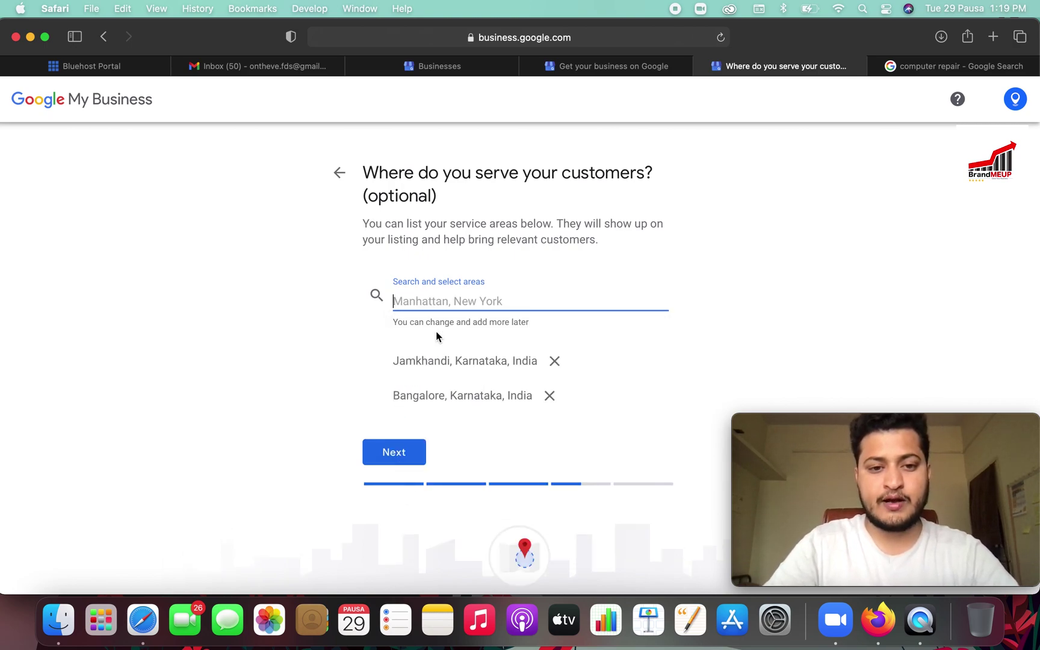
click(552, 397)
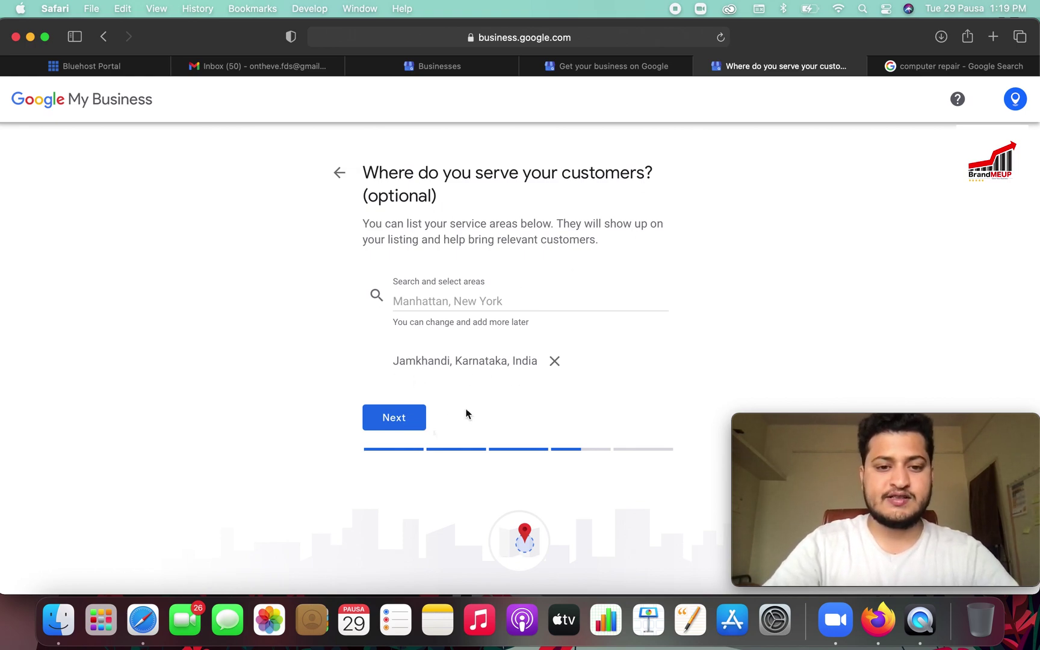
click(396, 424)
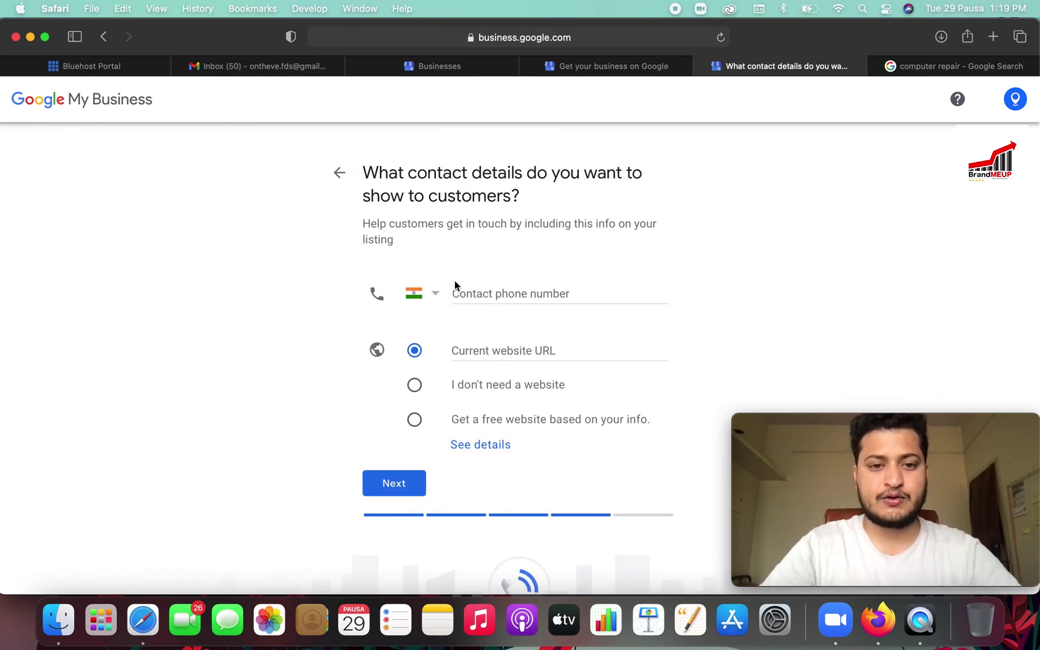
click(469, 294)
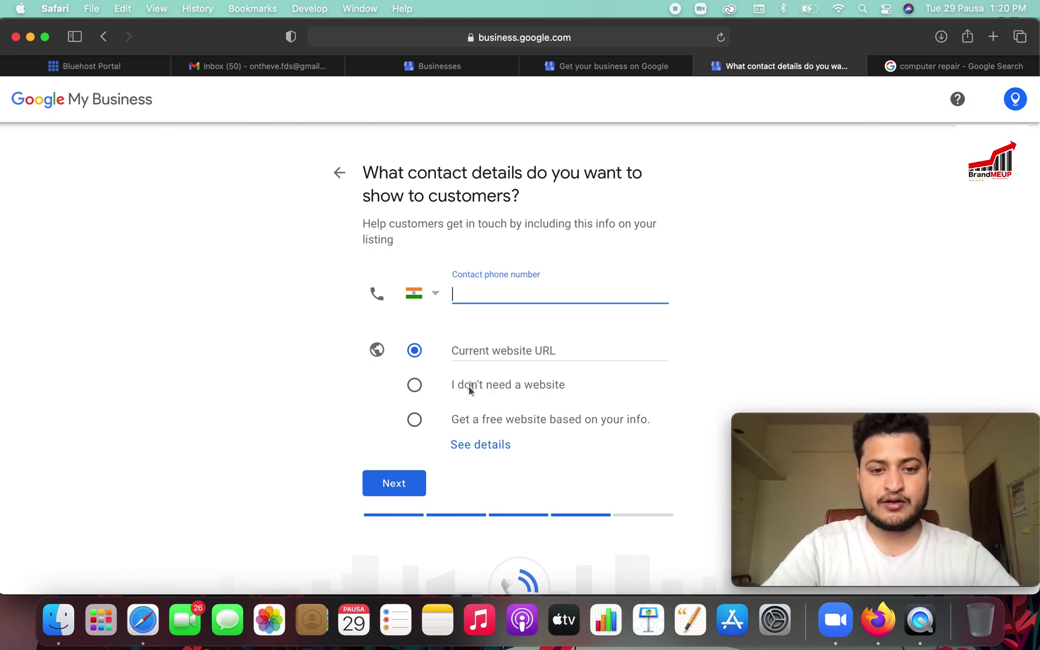
click(468, 348)
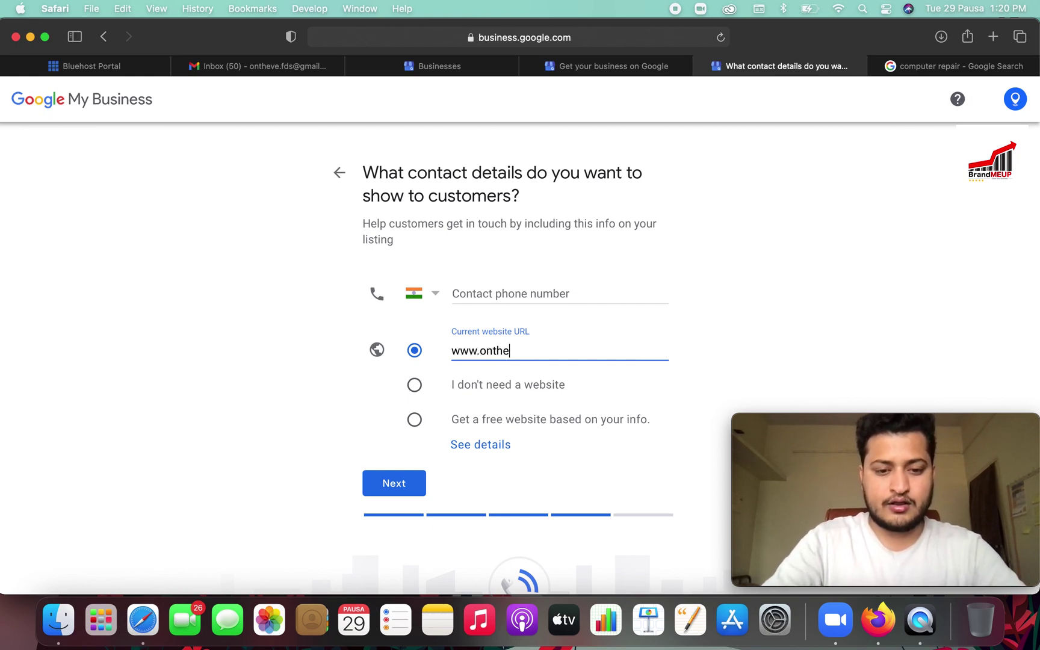
text(www.ontheve.com)
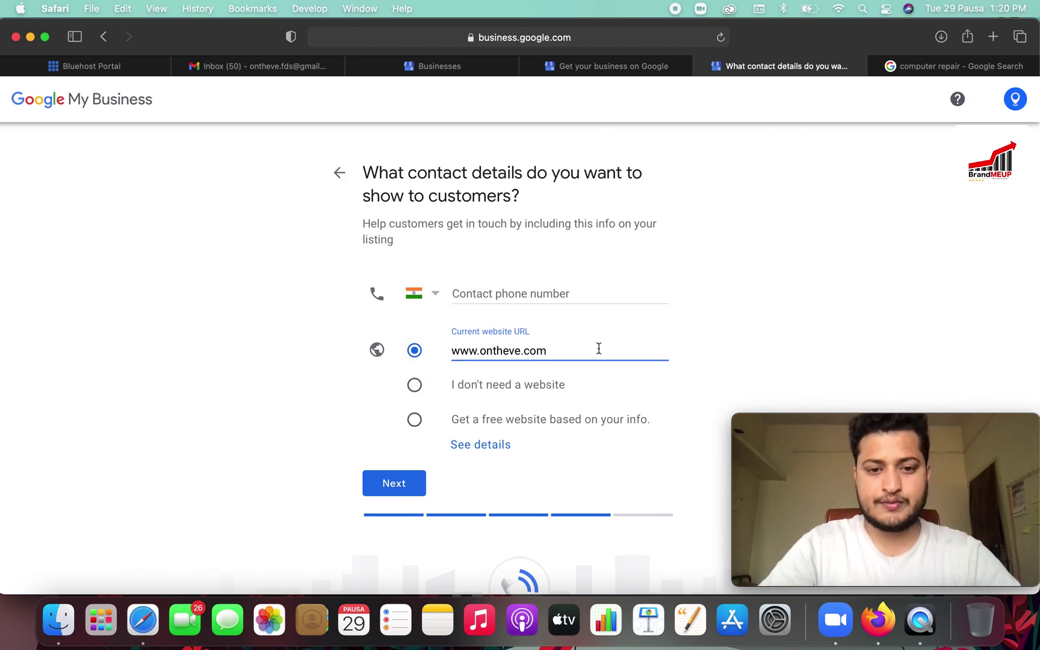
click(482, 292)
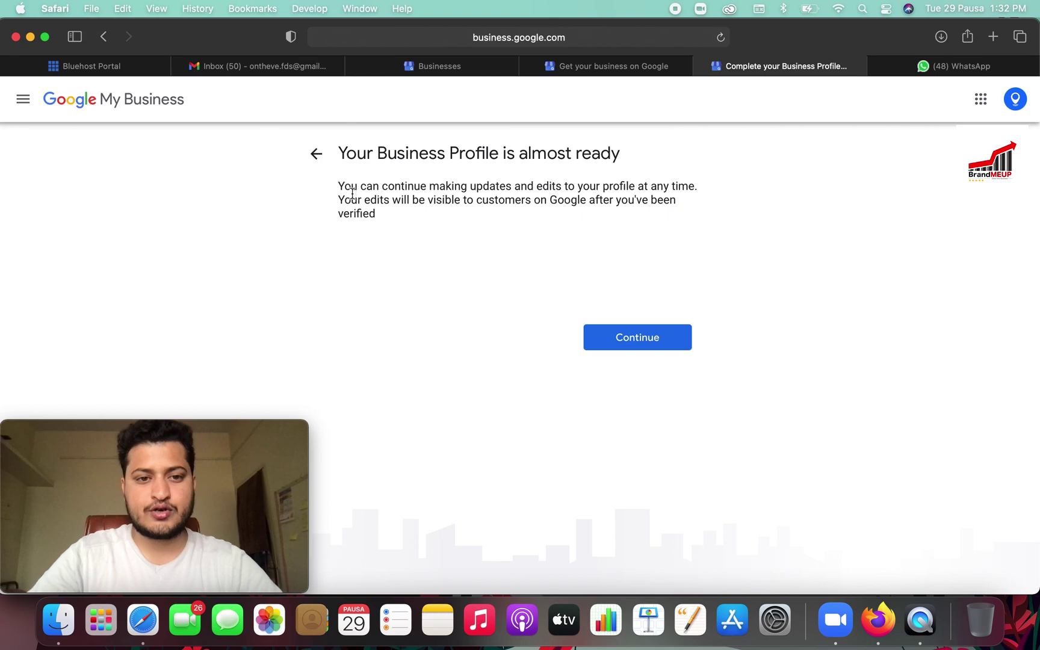
Open the Ontheve dashboard and dismiss the Welcome to Google My Business message.
click(643, 338)
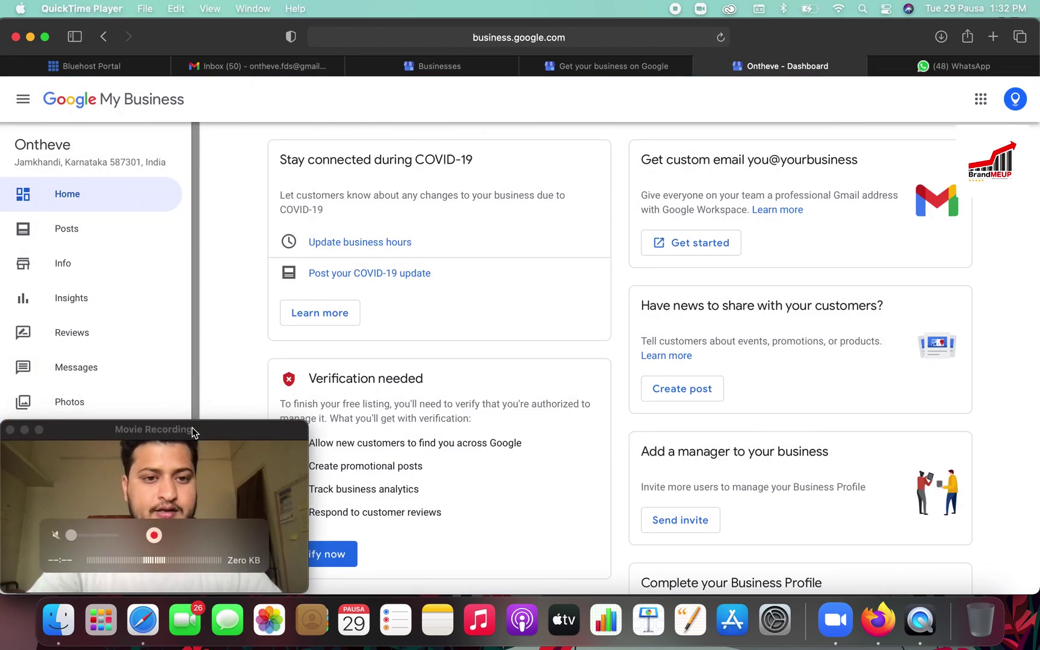
drag(192, 428, 959, 367)
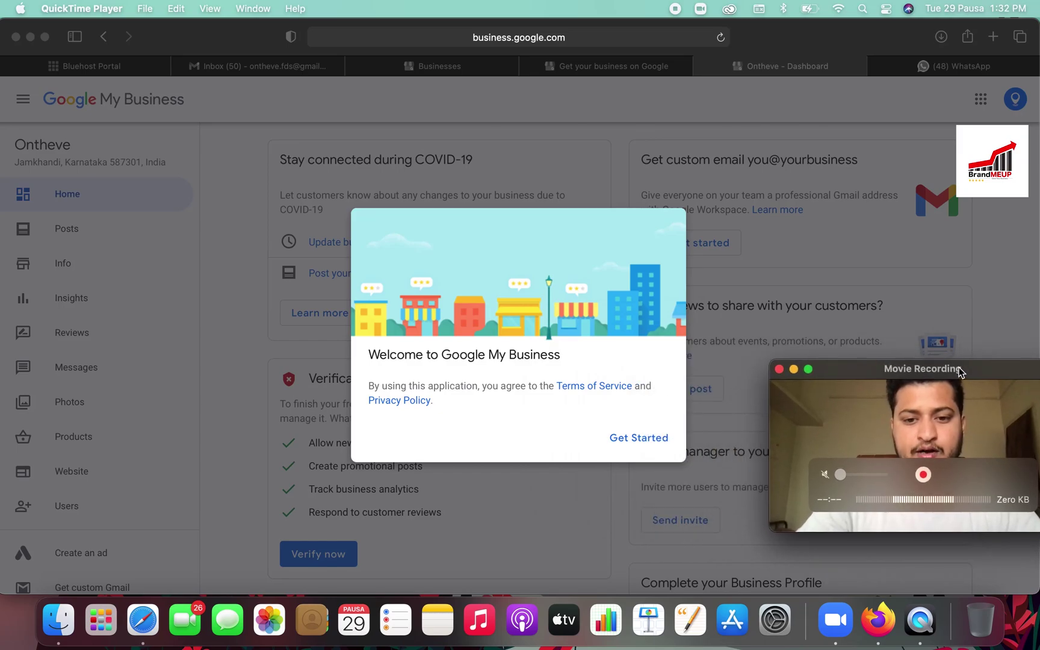
click(638, 440)
click(639, 438)
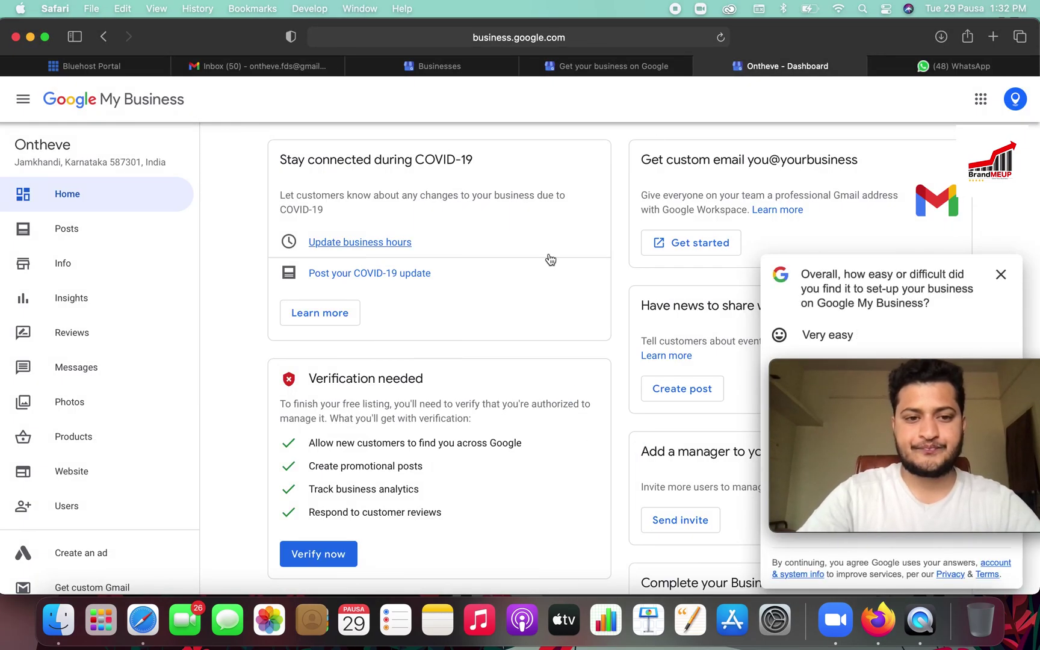
Dismiss the 'how easy or difficult' setup feedback survey popup.
scroll(388, 345, down, 12)
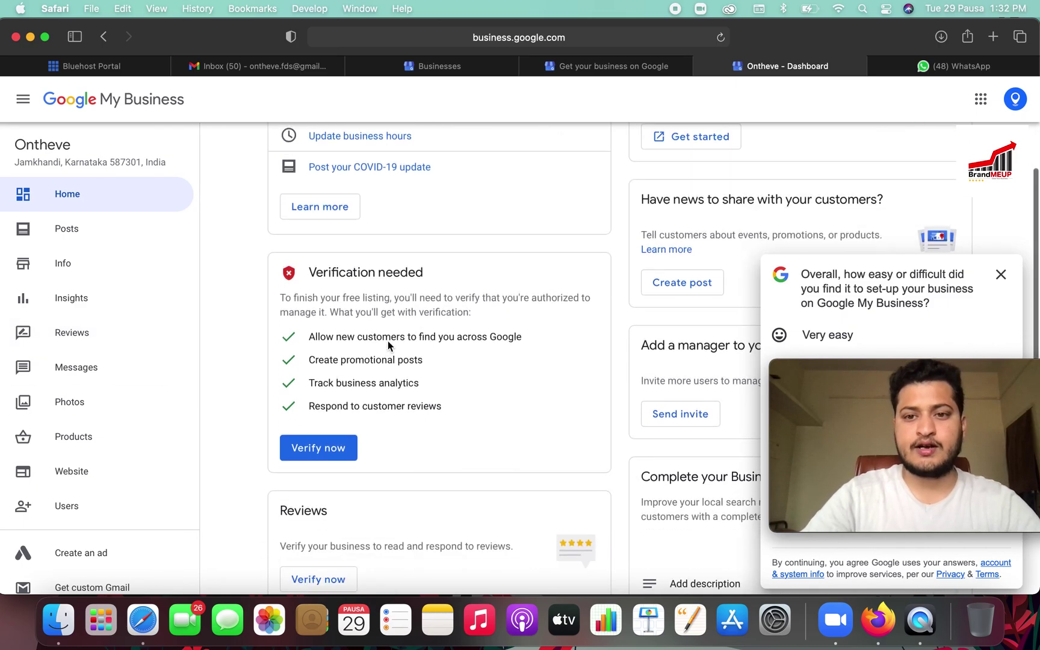
scroll(387, 341, up, 10)
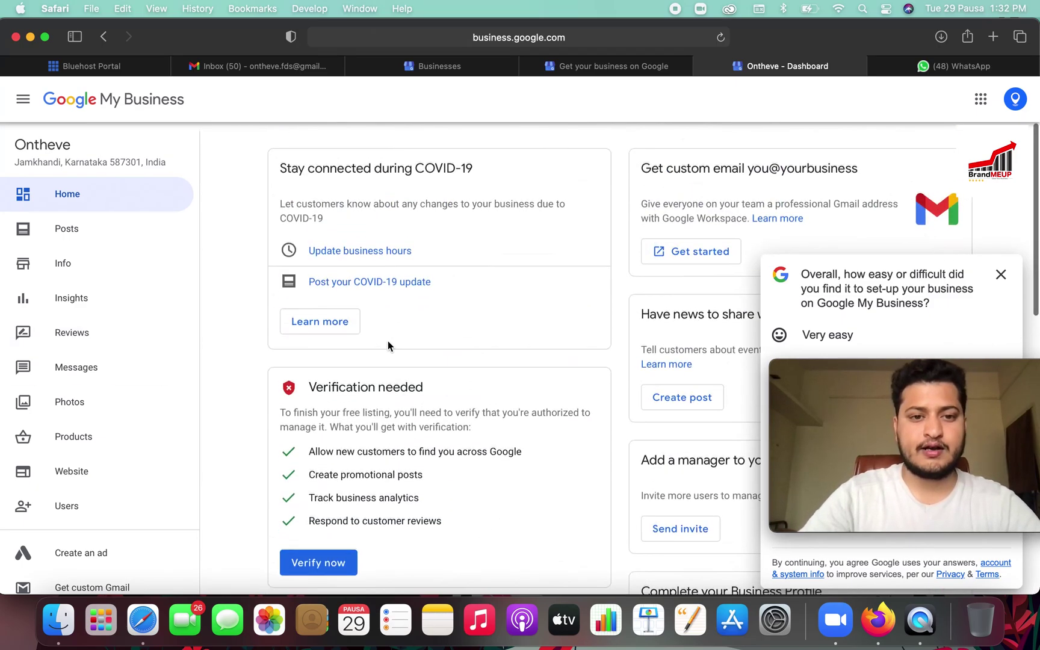
drag(856, 274, 463, 311)
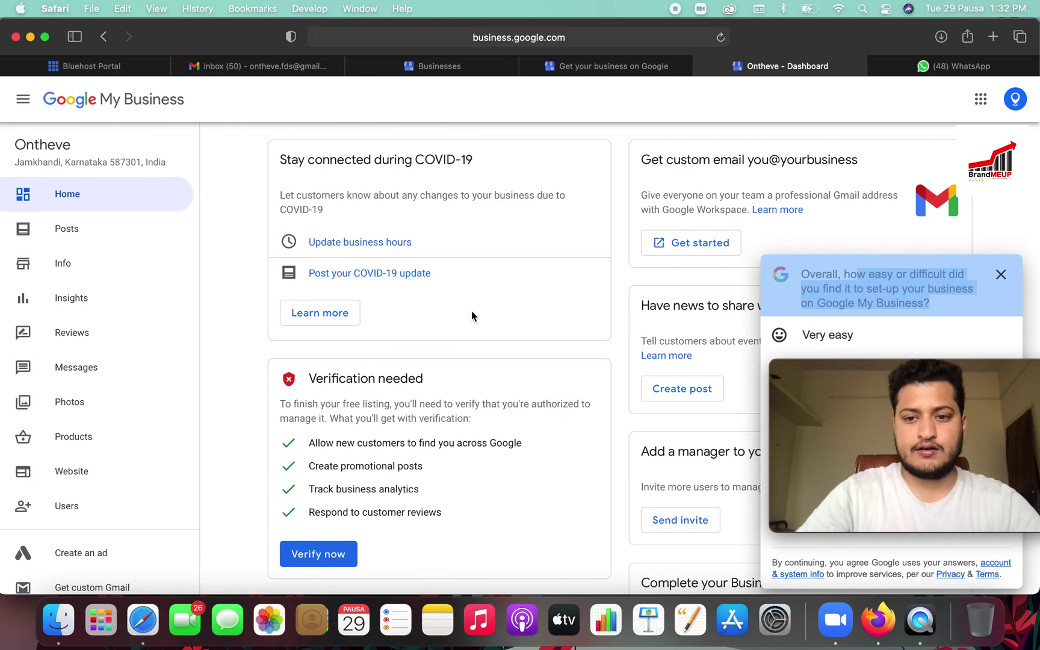
mouse_move(916, 377)
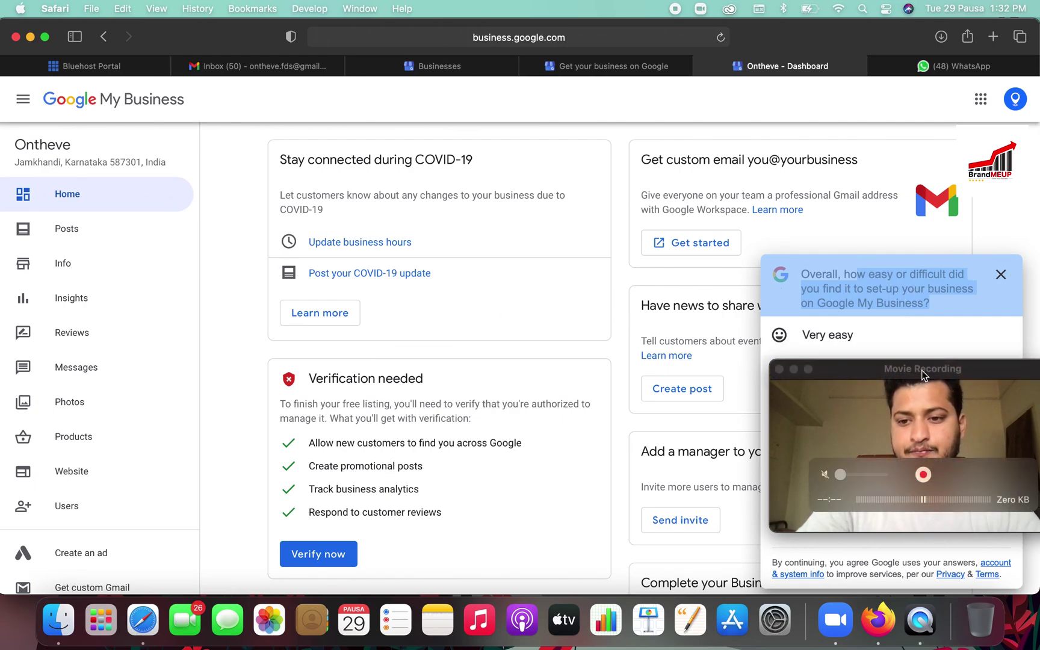
drag(922, 371, 416, 370)
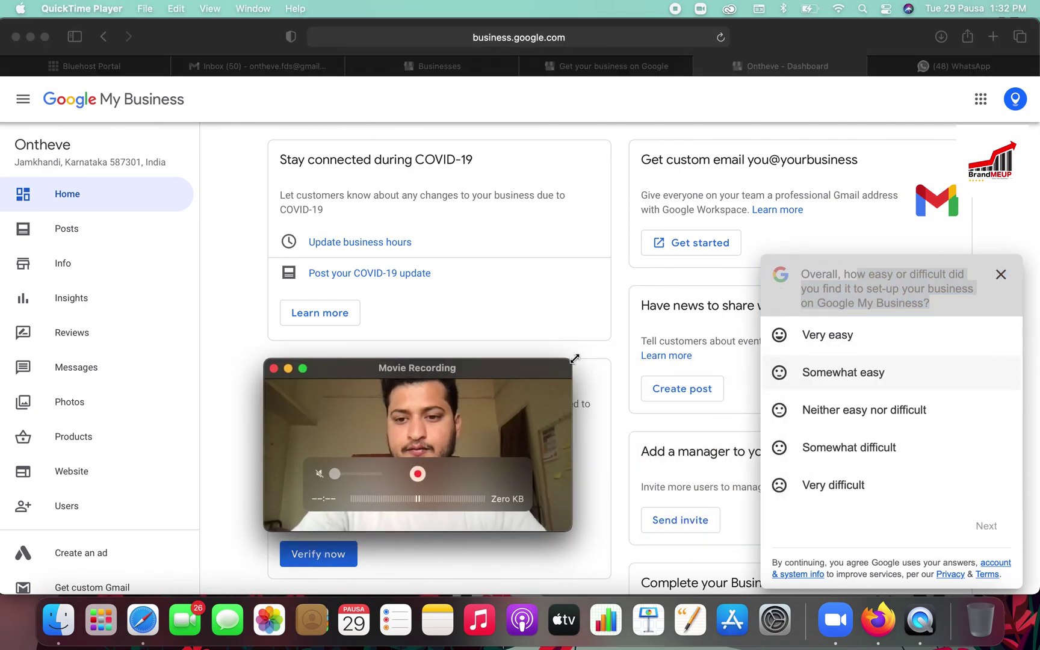
click(1001, 275)
click(1001, 274)
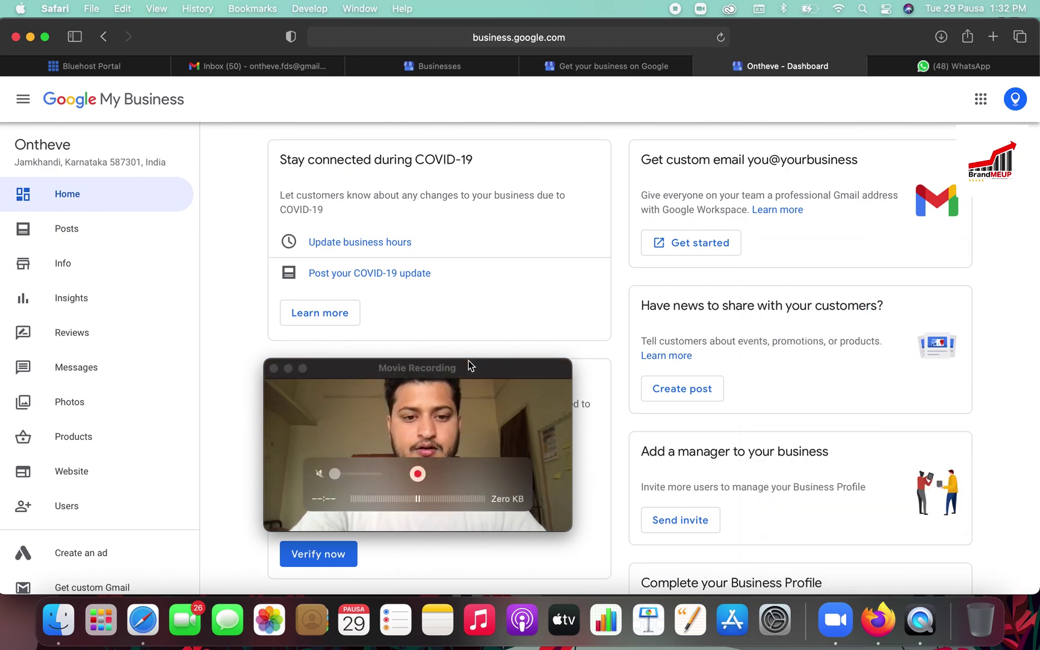
Scroll the Ontheve dashboard to review the Verification needed card and its locked features.
drag(468, 360, 846, 383)
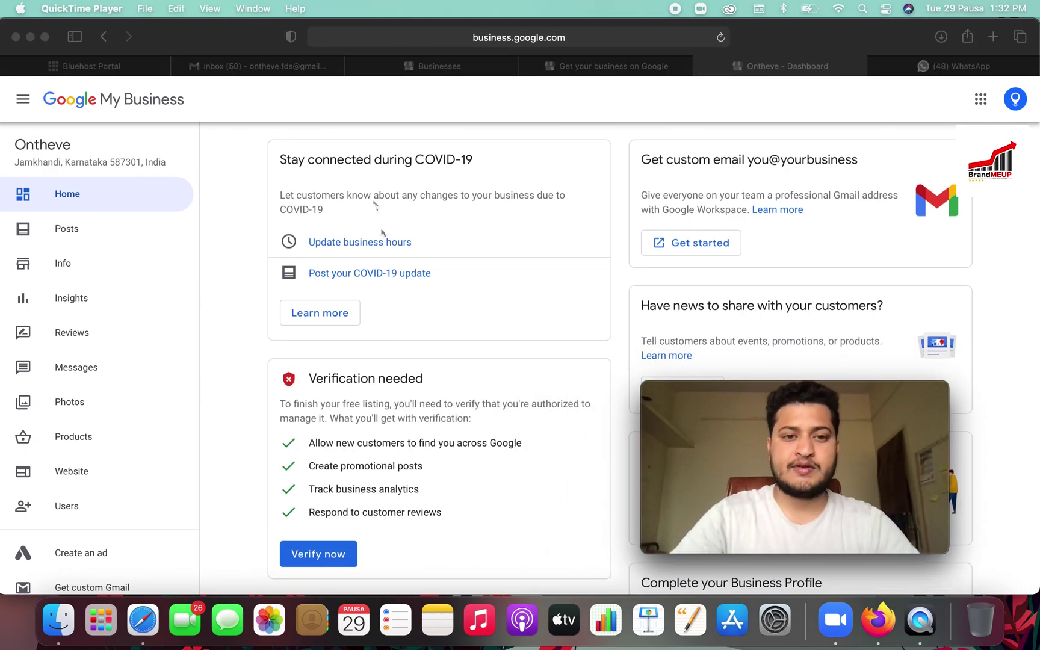
scroll(405, 307, down, 1)
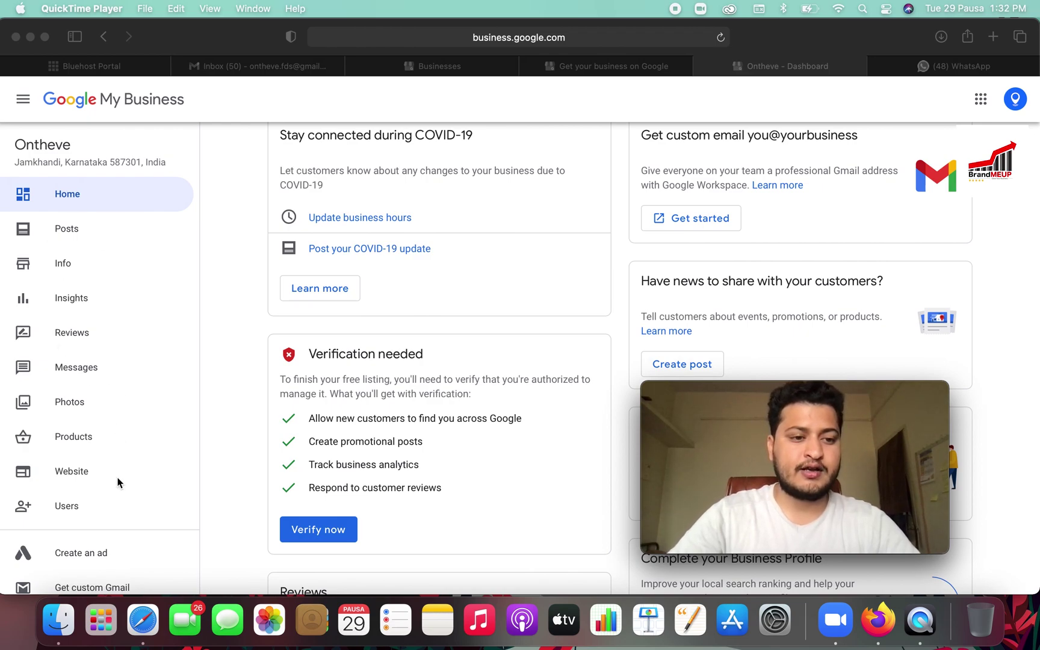
scroll(430, 373, up, 1)
scroll(429, 376, down, 2)
scroll(430, 378, down, 4)
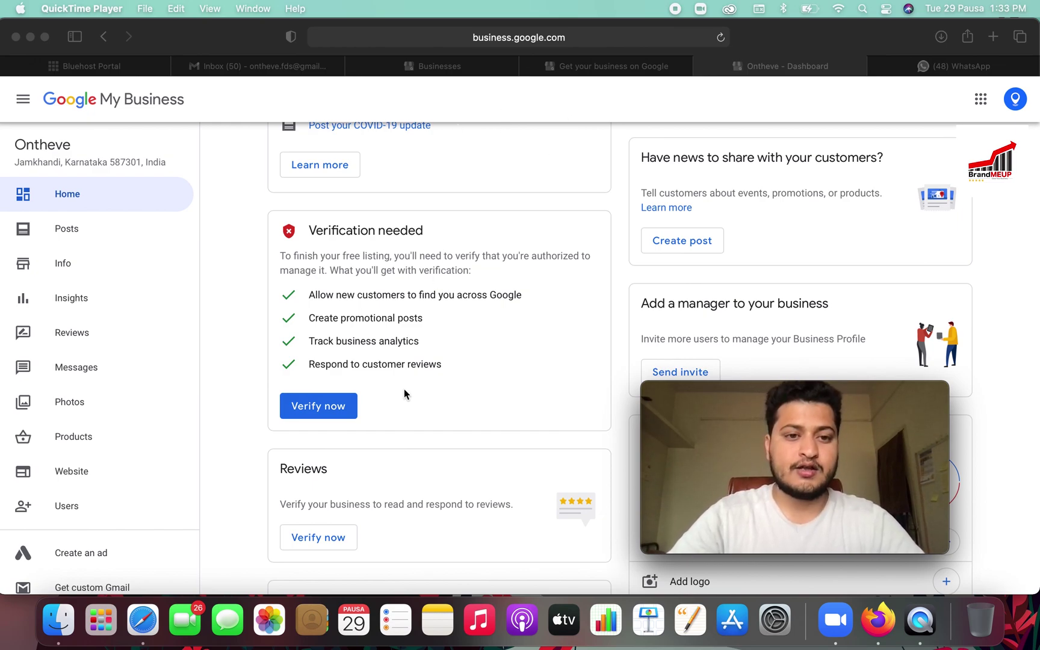
scroll(536, 150, down, 2)
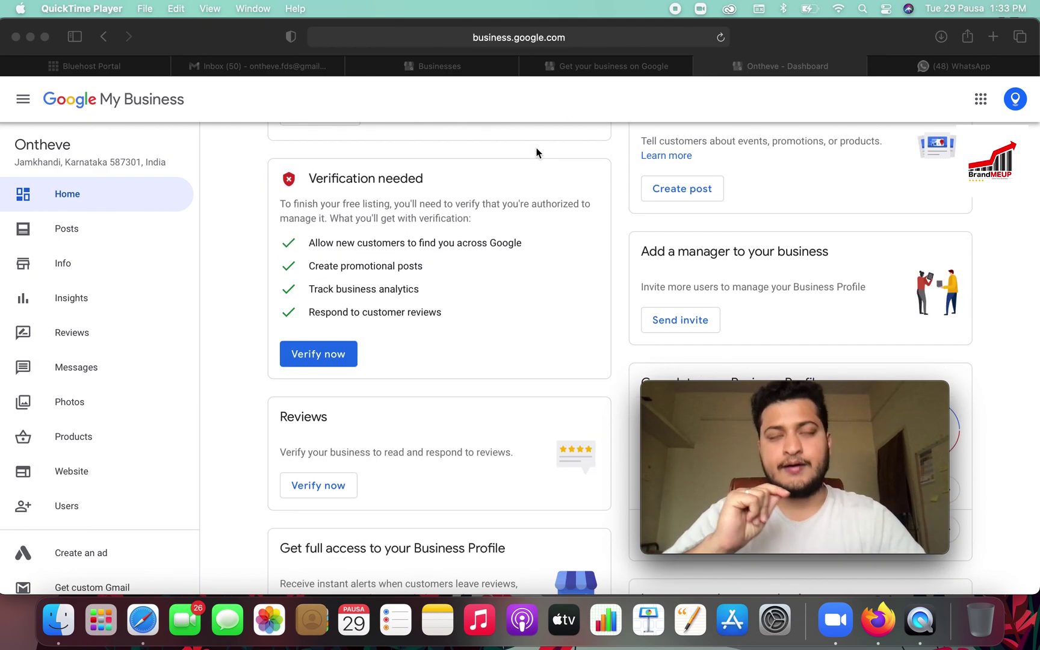